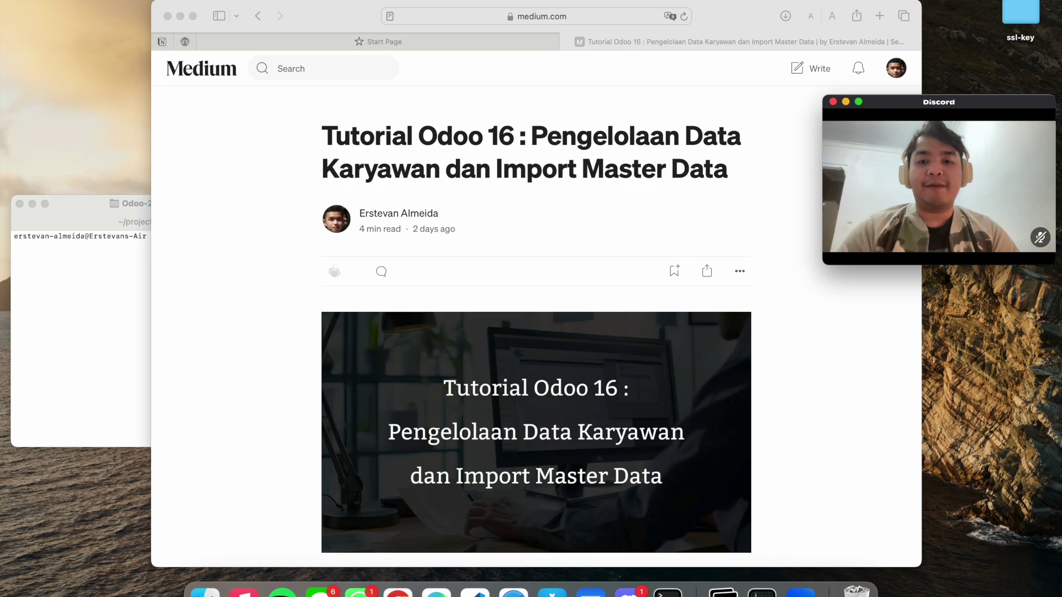
Switch to the terminal and start the Odoo containers with "docker compose up"
click(103, 277)
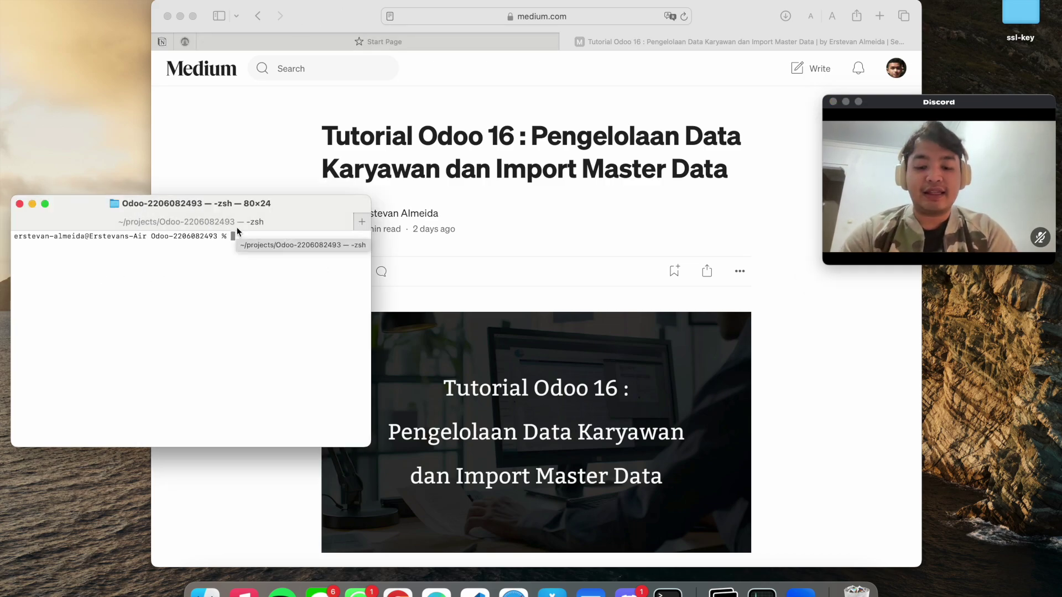
text(docker )
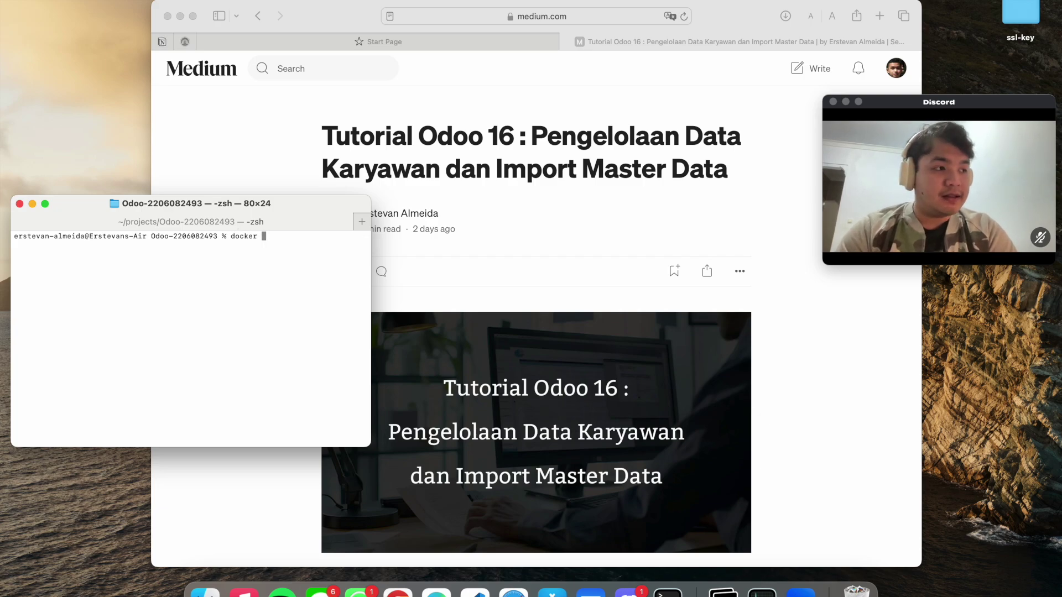
text(compose up)
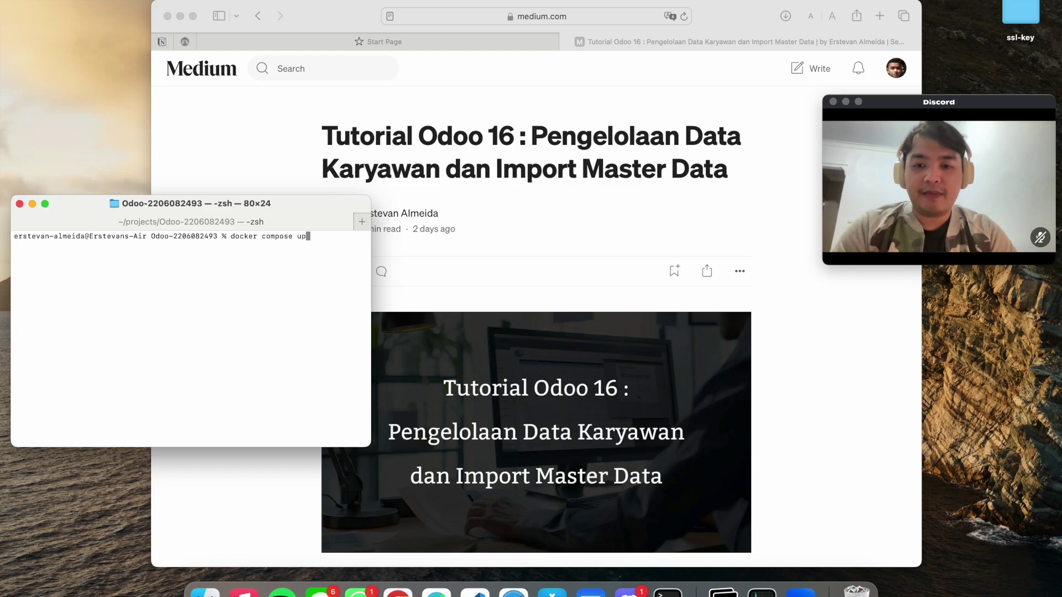
key(Return)
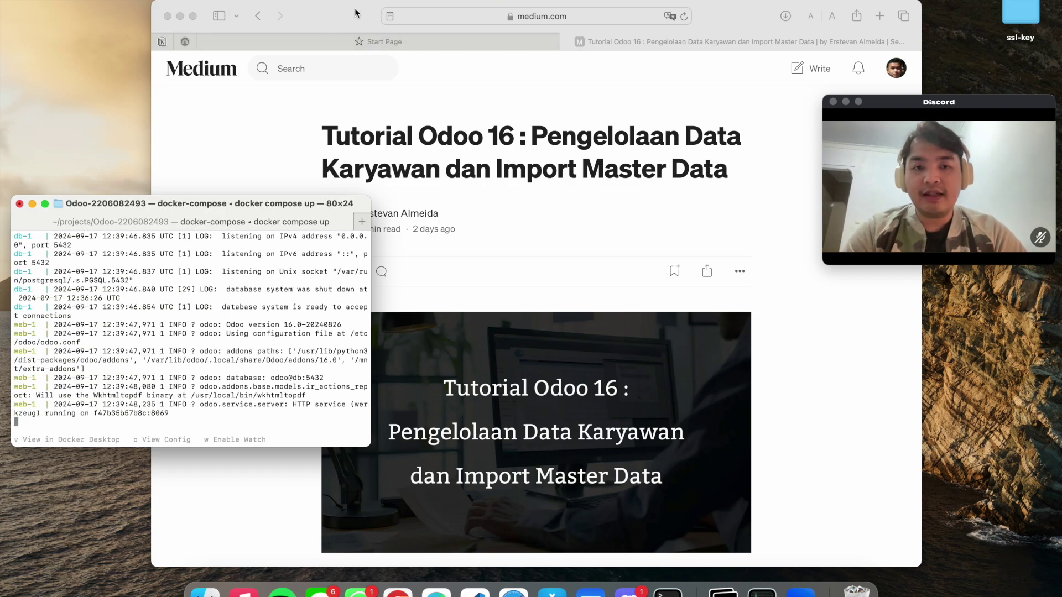
Switch to Safari, load the Odoo site from localhost in a new tab and close the unused Start Page tab
click(481, 65)
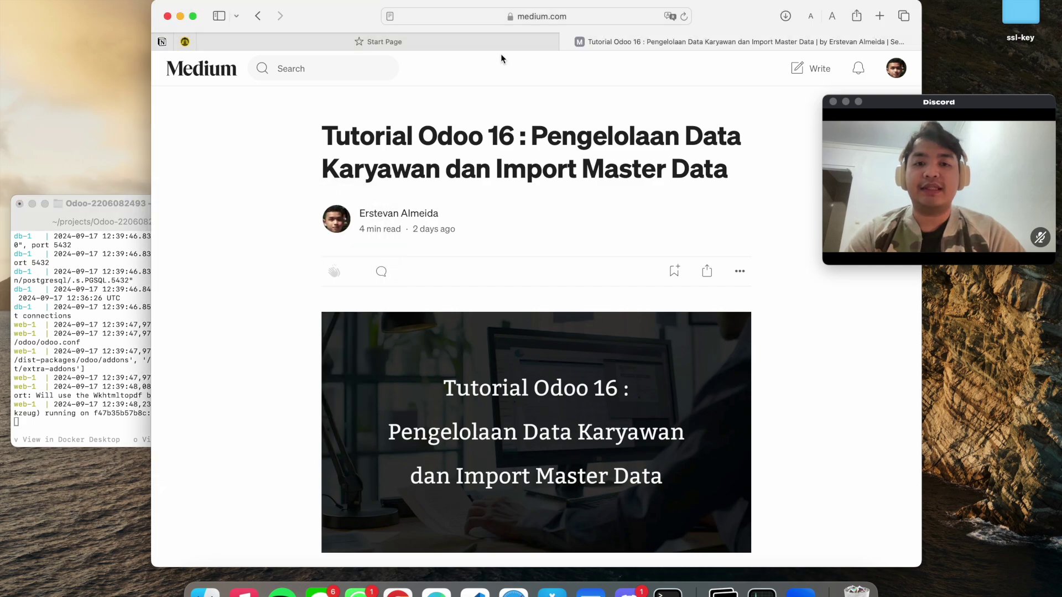
click(473, 44)
click(879, 16)
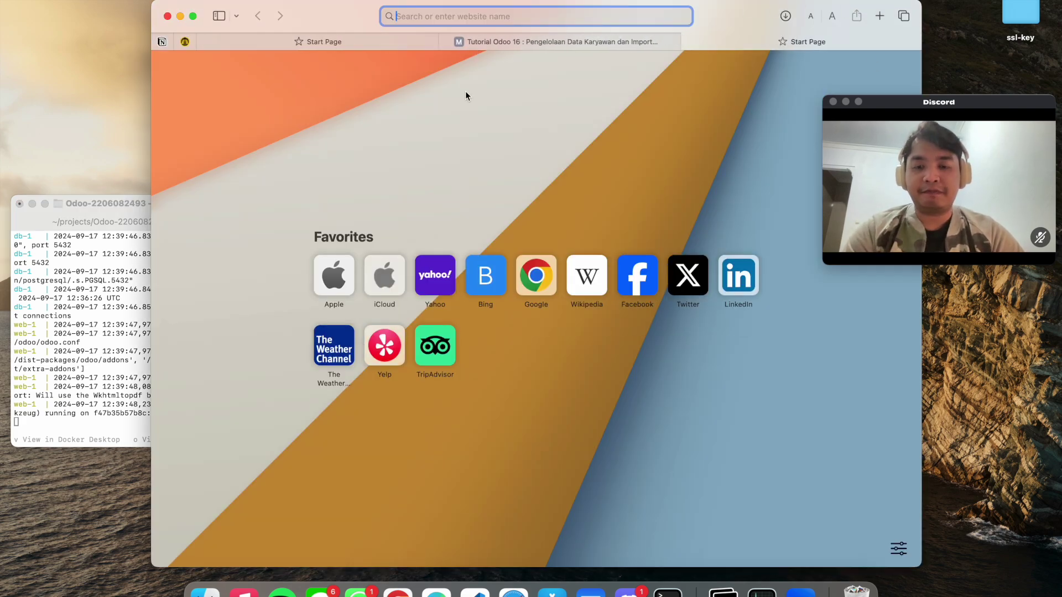
text(local)
key(Return)
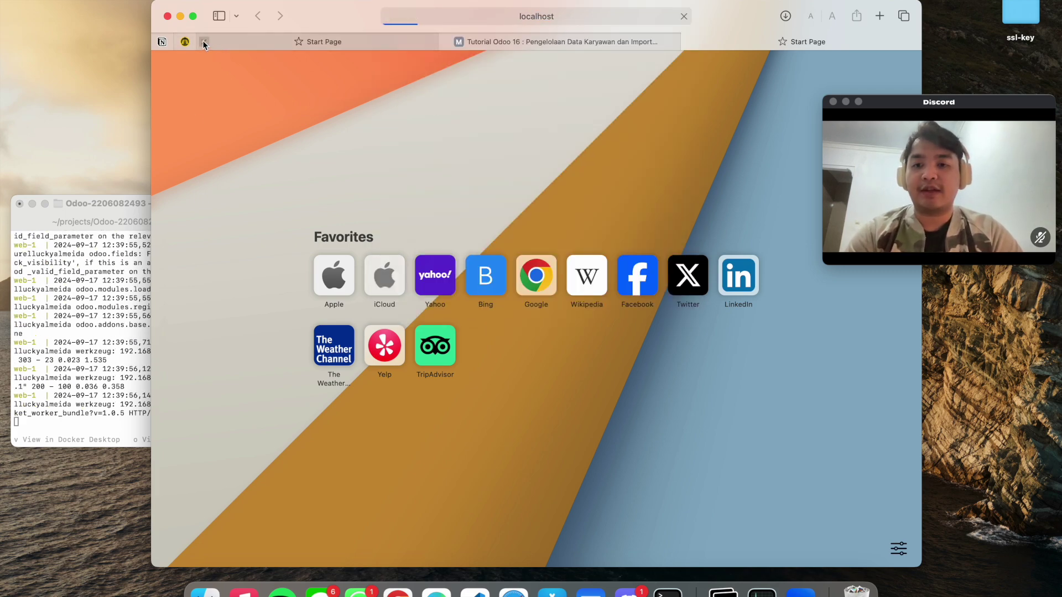
click(203, 41)
mouse_move(553, 40)
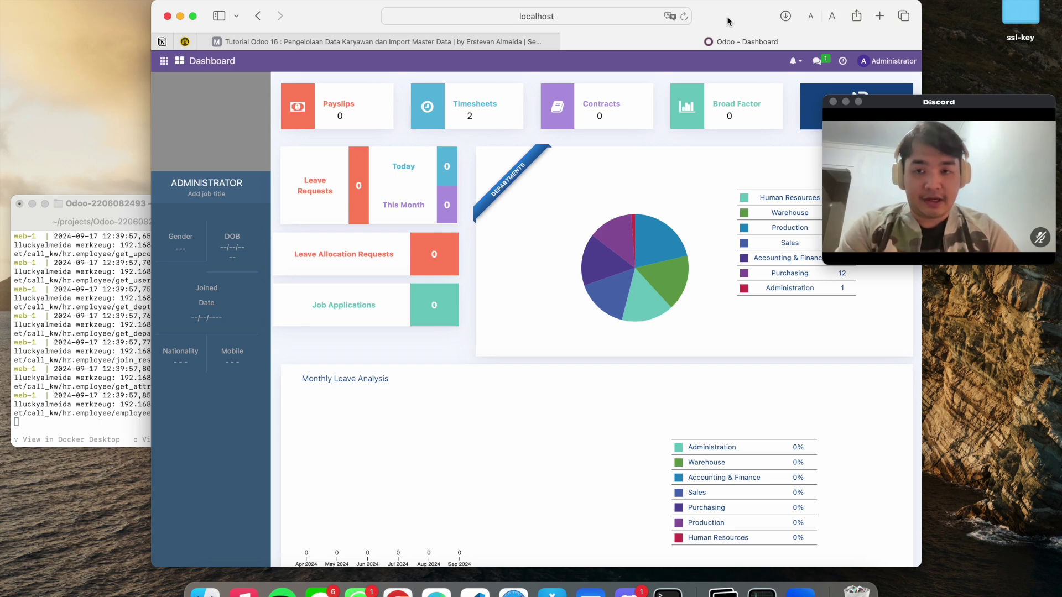
Open the list of companies in the Odoo settings
click(169, 65)
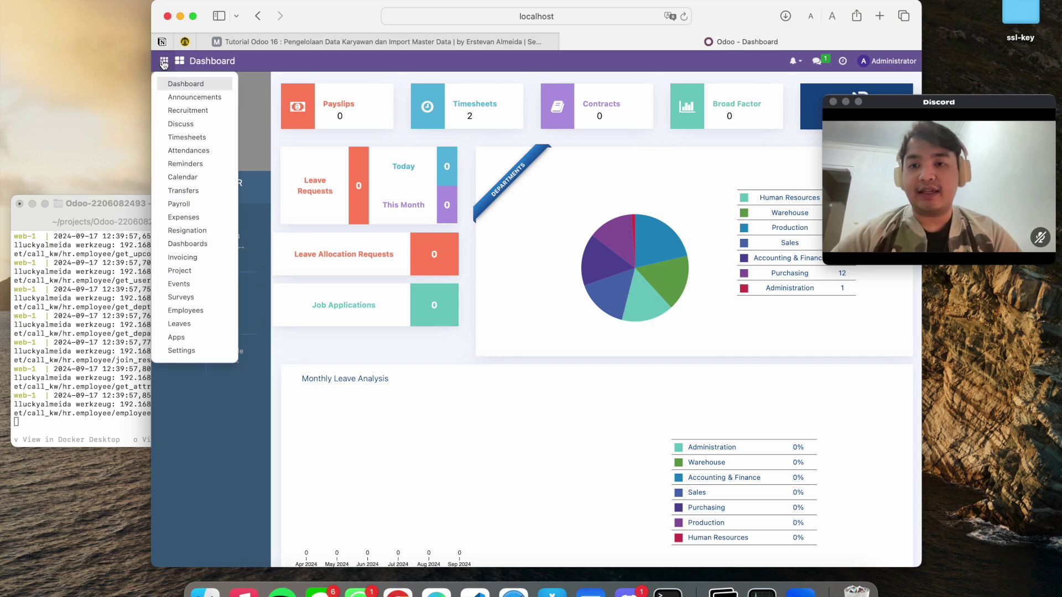
click(183, 352)
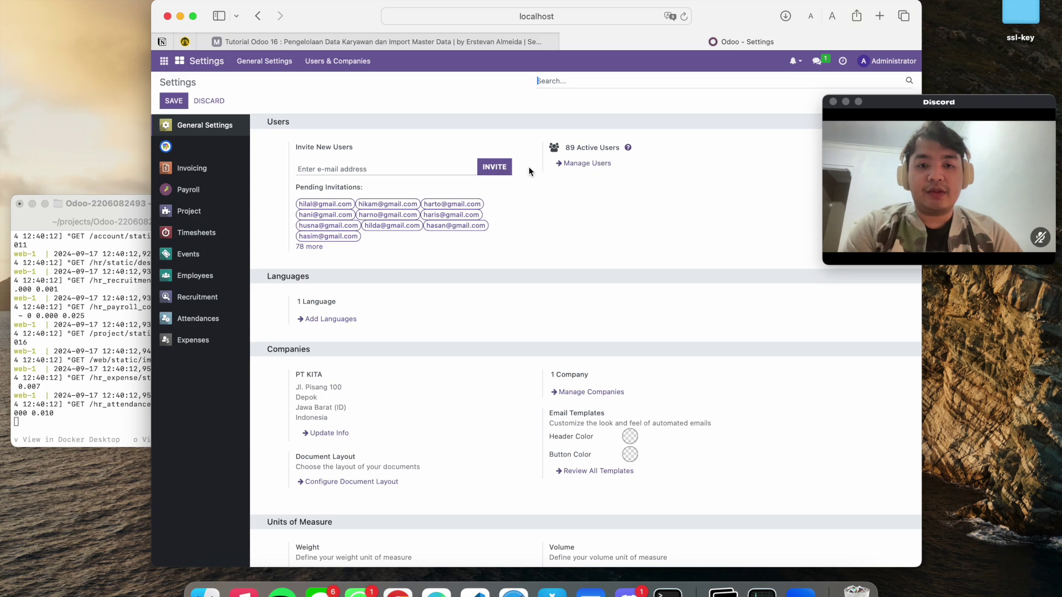
click(315, 62)
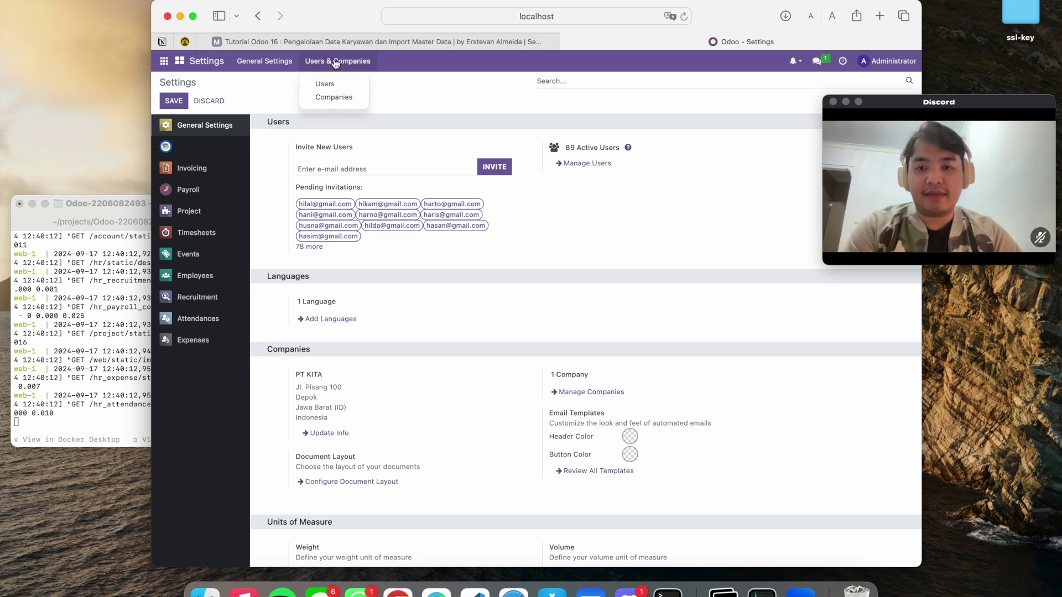
click(328, 99)
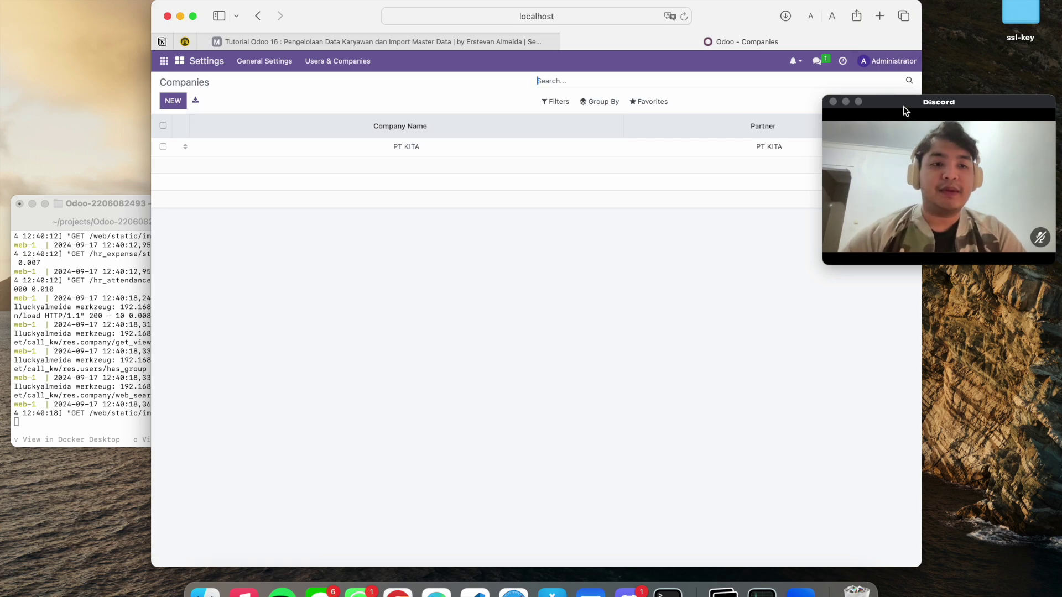
Rearrange the browser and Discord windows side by side so that neither covers the other
drag(903, 103, 975, 119)
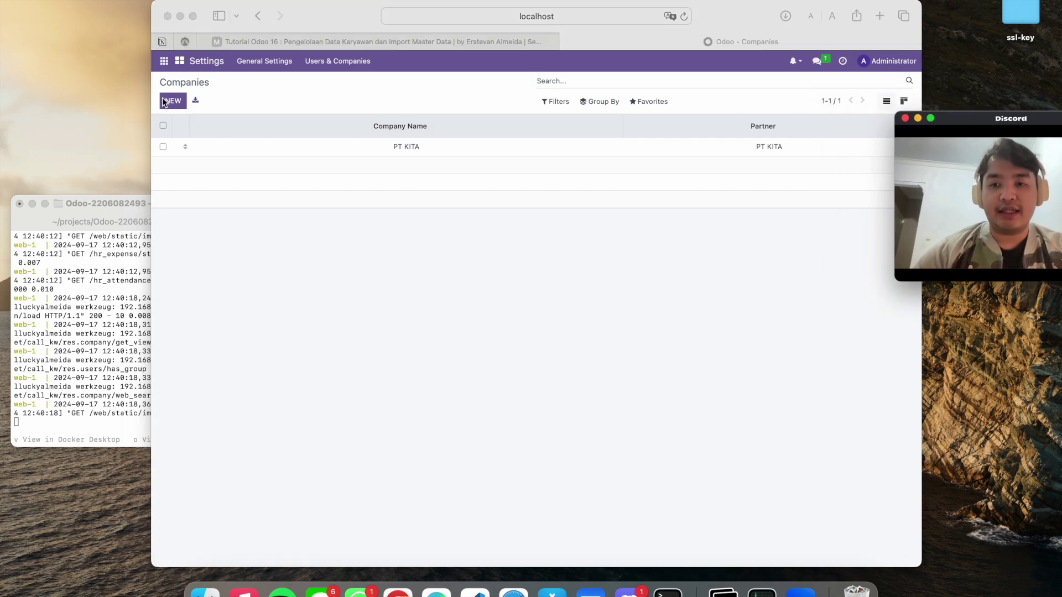
drag(304, 14, 204, 15)
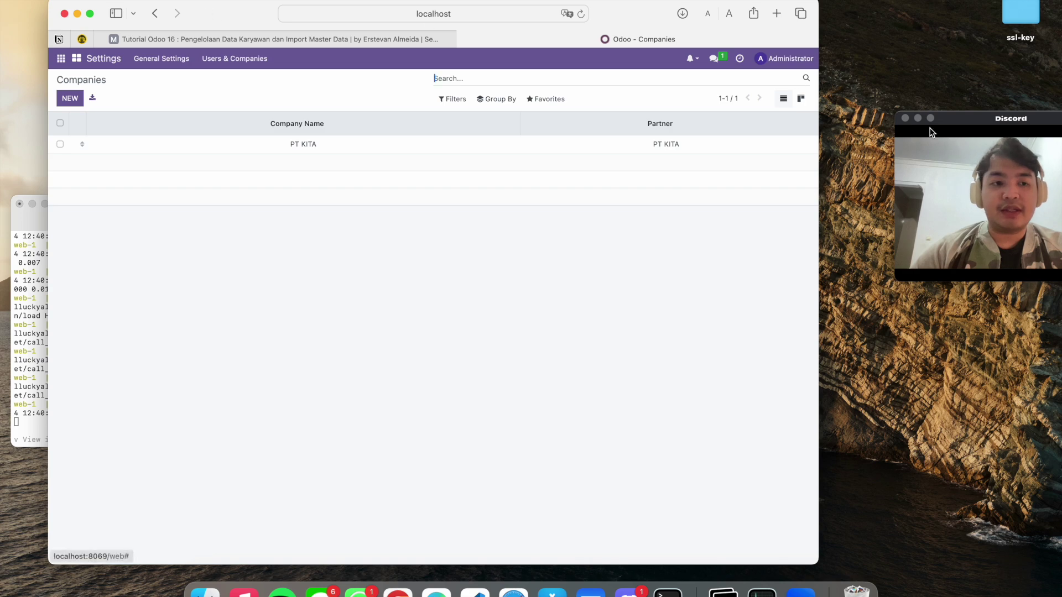
drag(955, 118, 884, 82)
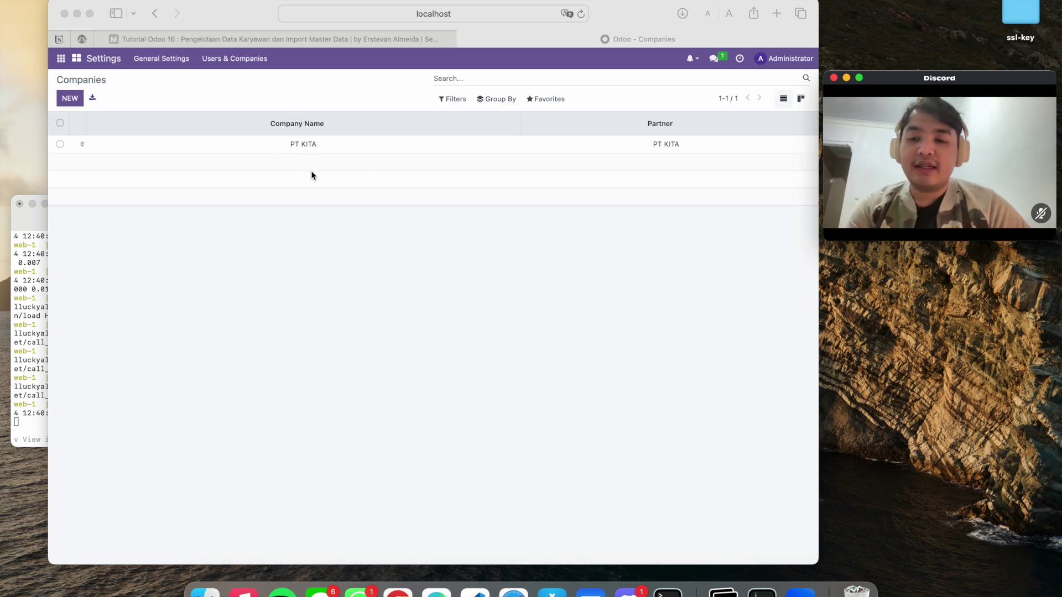
click(65, 99)
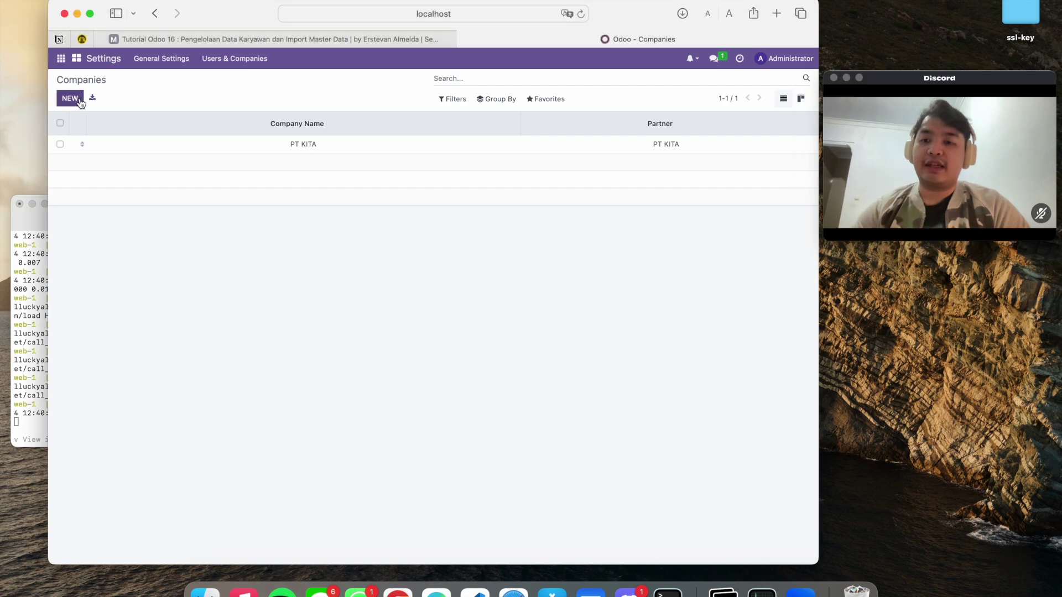
click(67, 99)
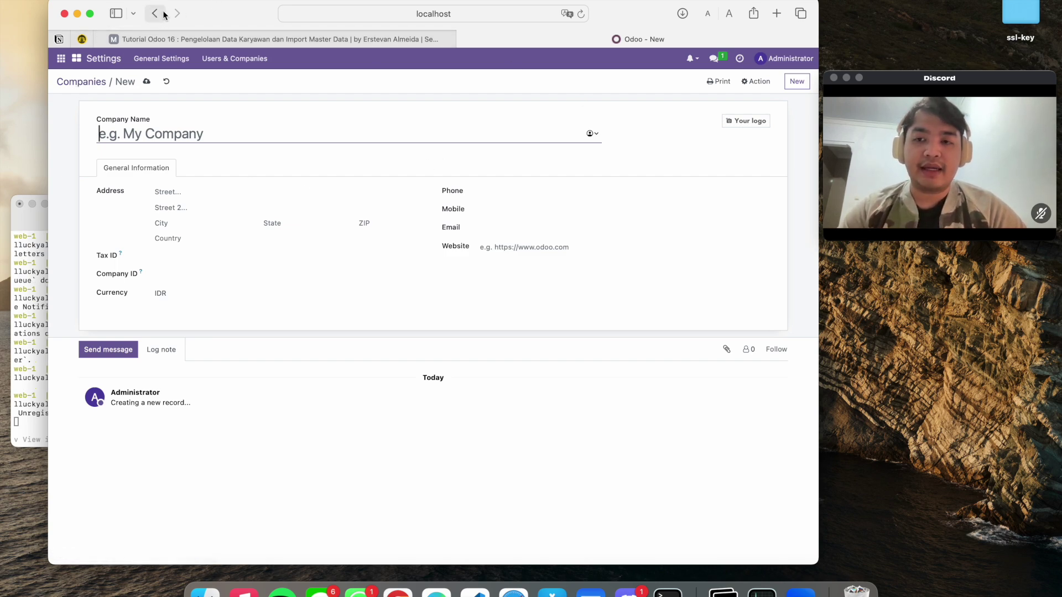
click(69, 83)
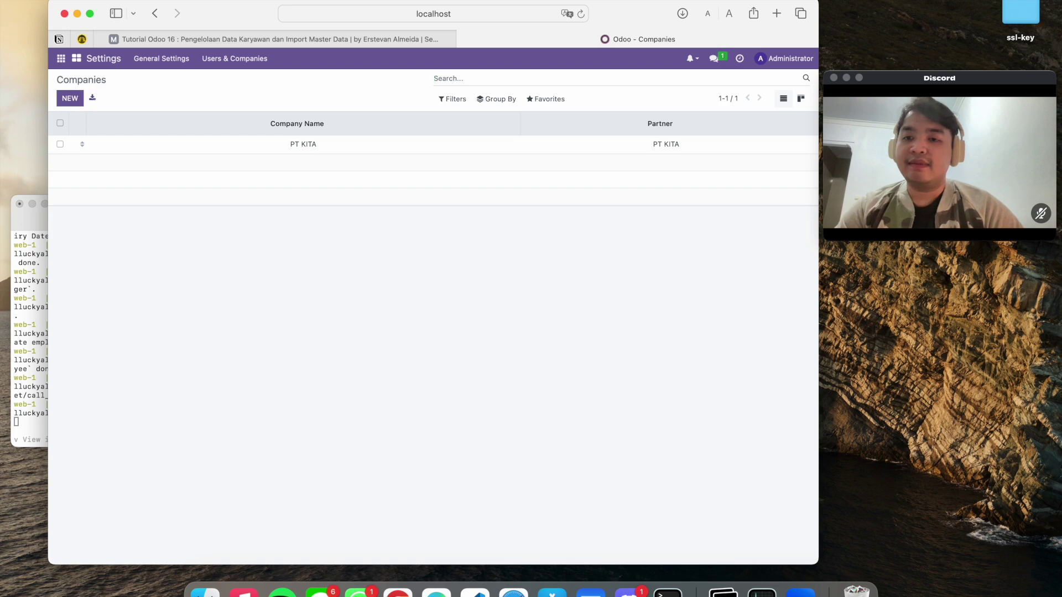
Create a new company named "abc", save it and open its record from the companies list
click(70, 98)
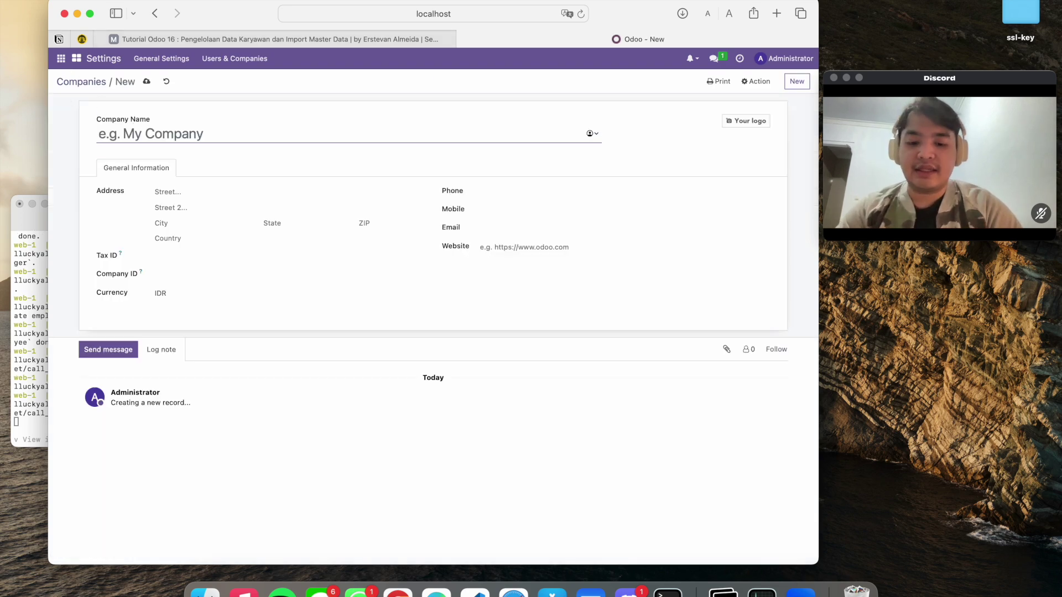
text(abc)
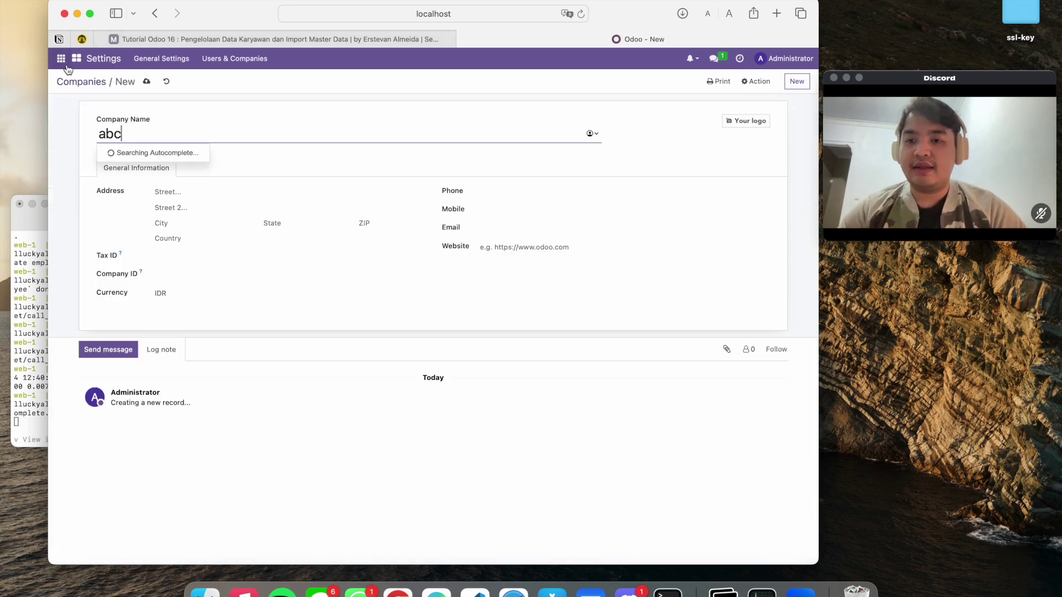
click(72, 83)
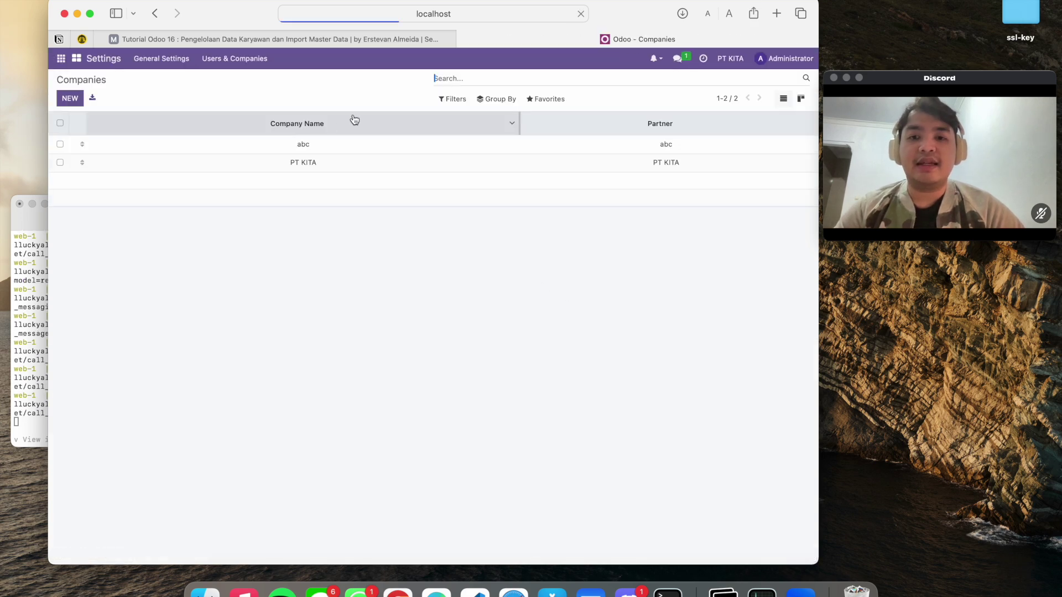
click(312, 149)
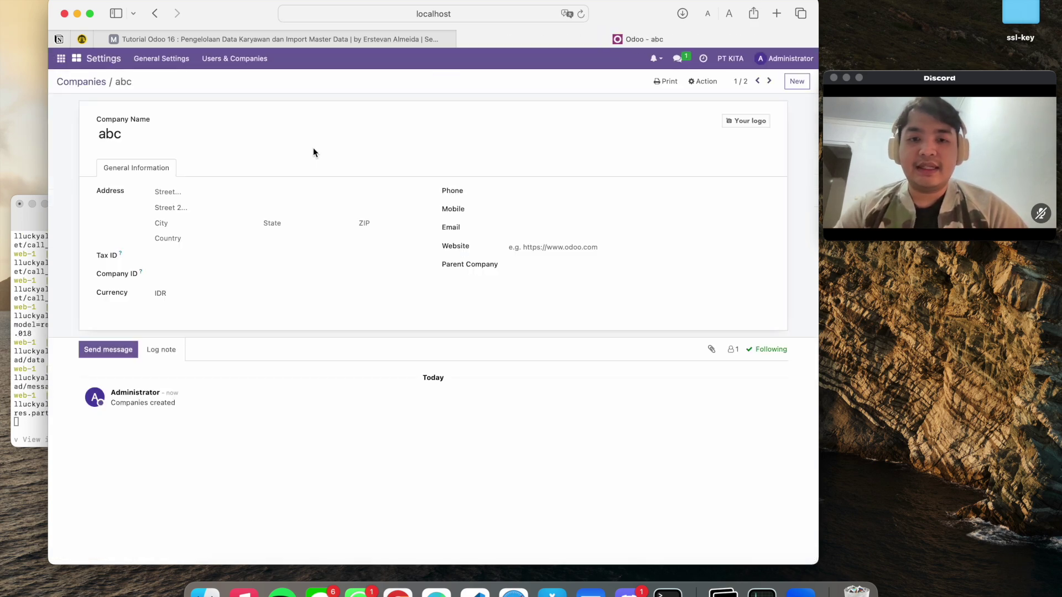
Go to the Employees module and start a new employee record with "ajlfbef" as the employee's name
click(103, 58)
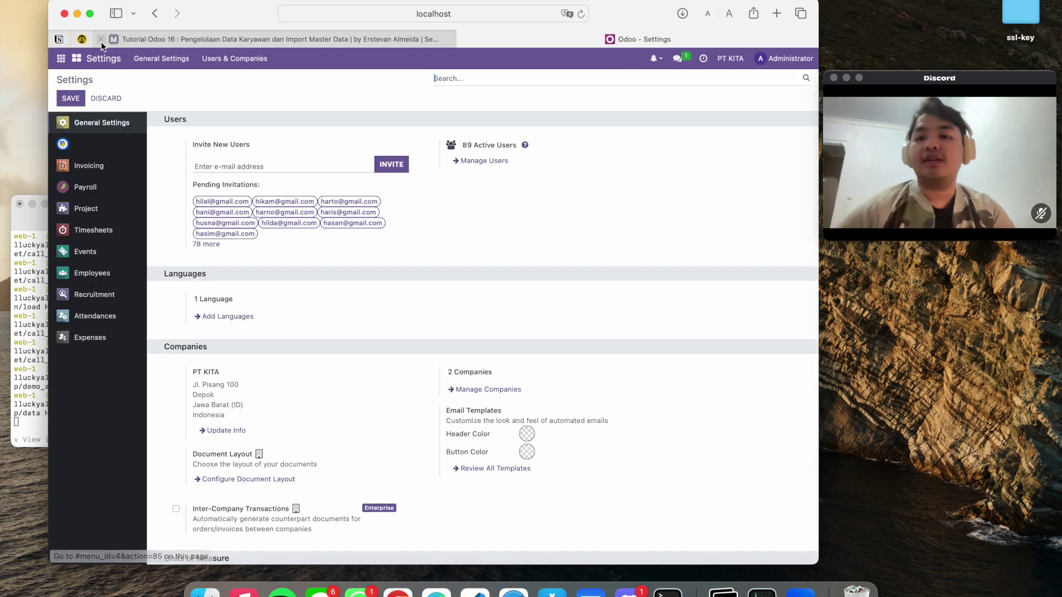
click(61, 58)
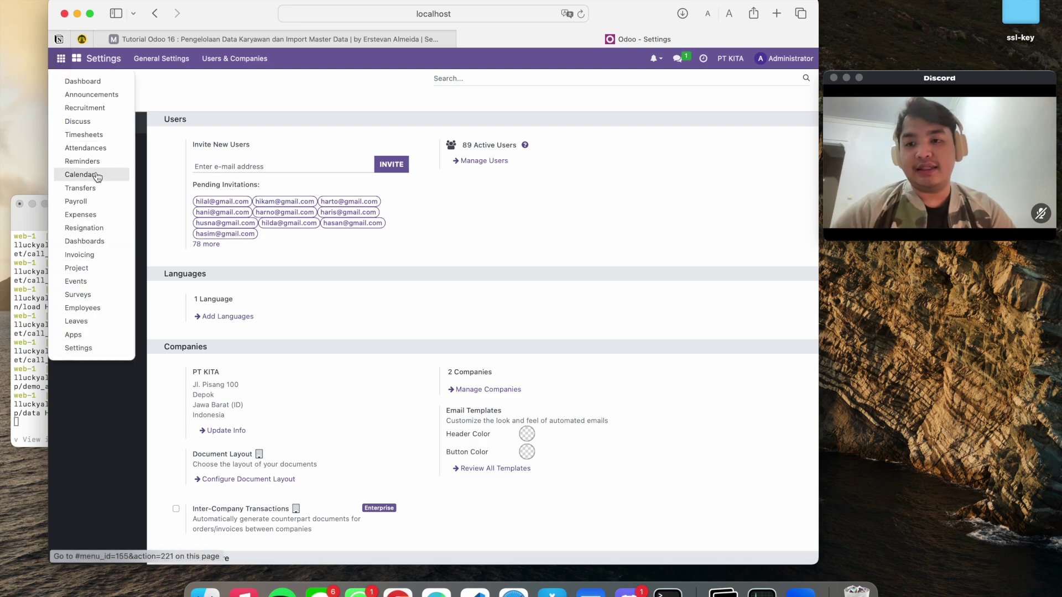
click(83, 308)
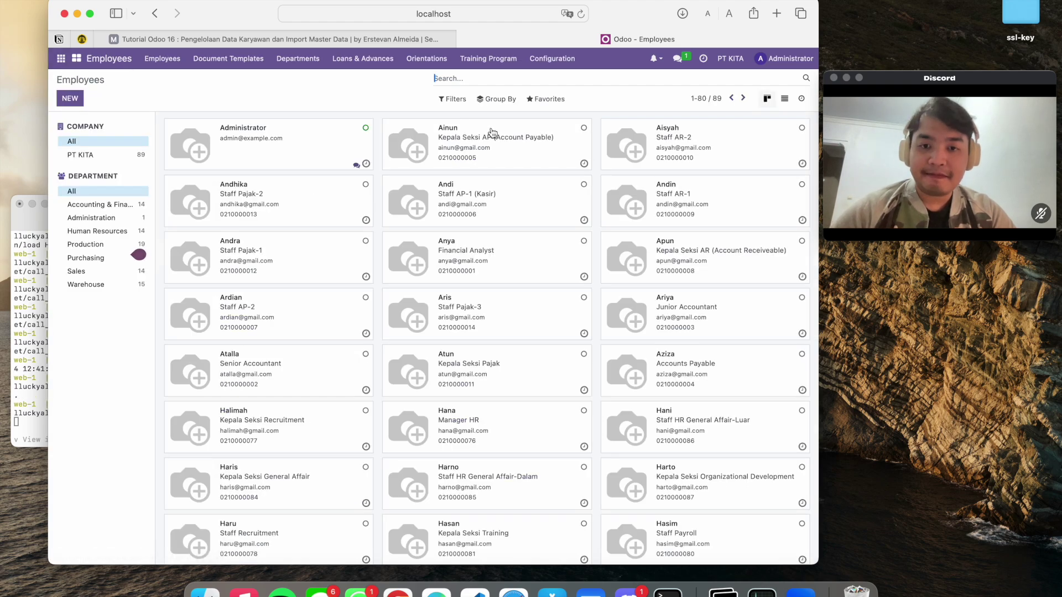
click(69, 101)
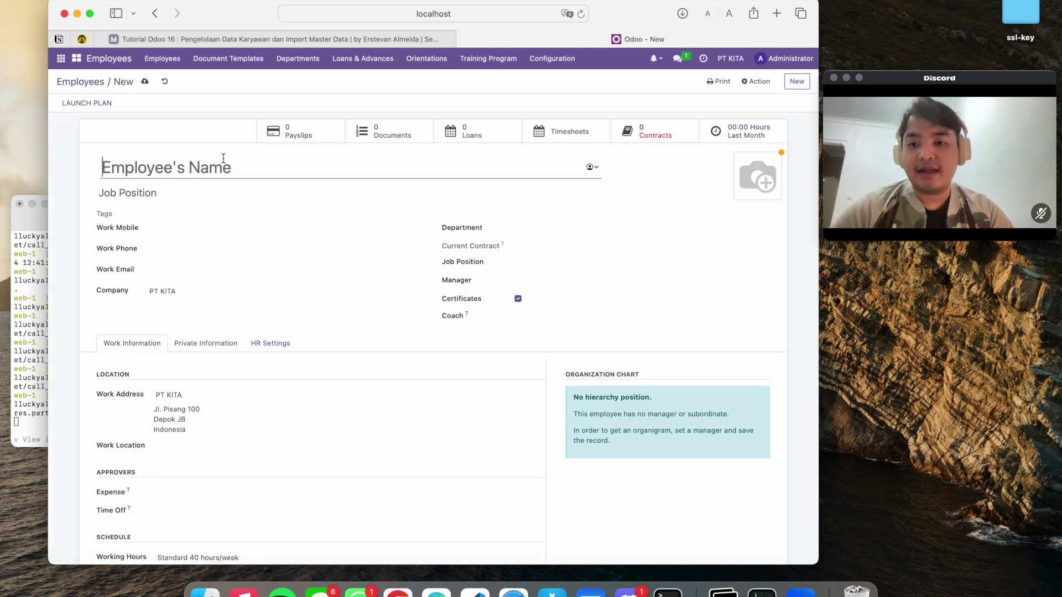
text(ajlfbef)
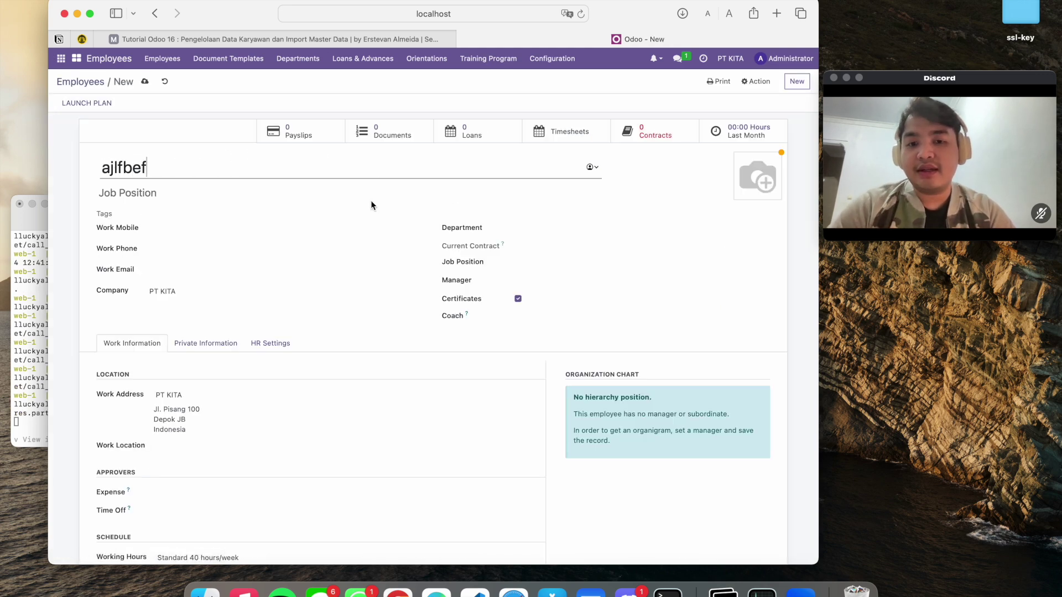
Examine the new employee form's department and job position choices and its work information, private information and HR settings sections
click(535, 226)
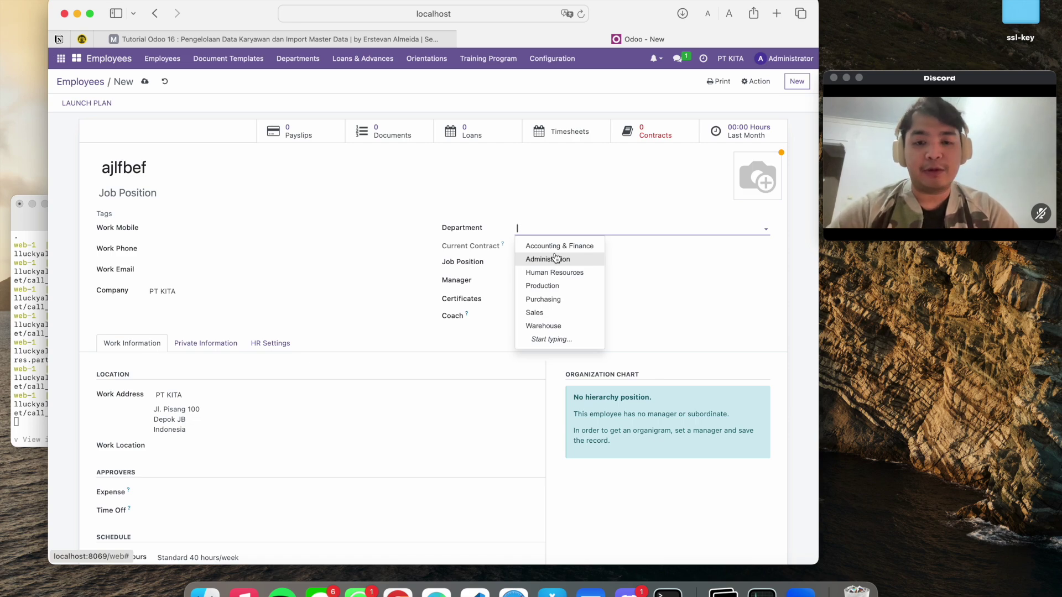
click(385, 228)
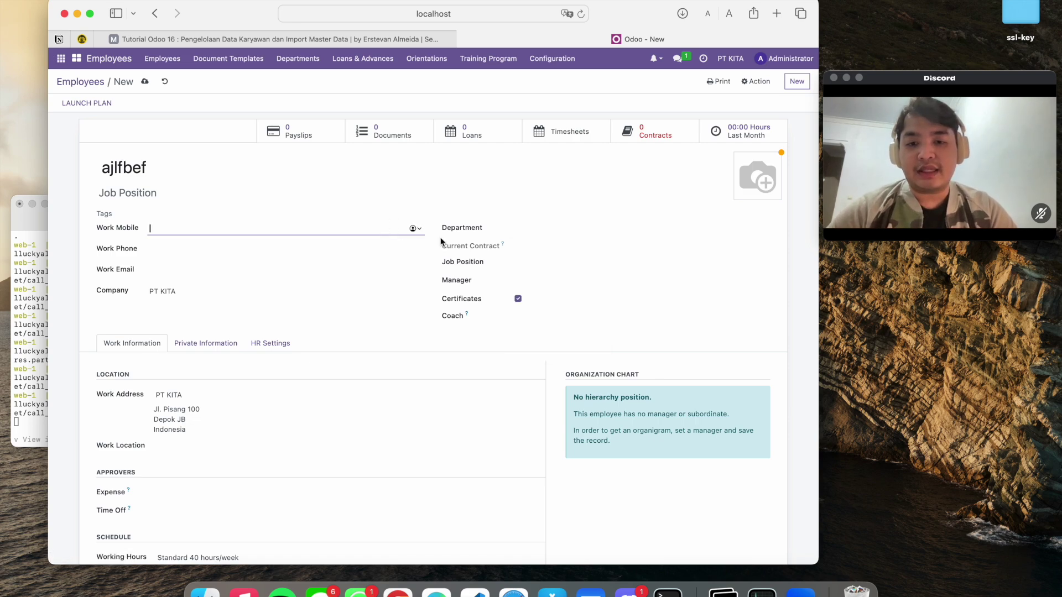
click(524, 261)
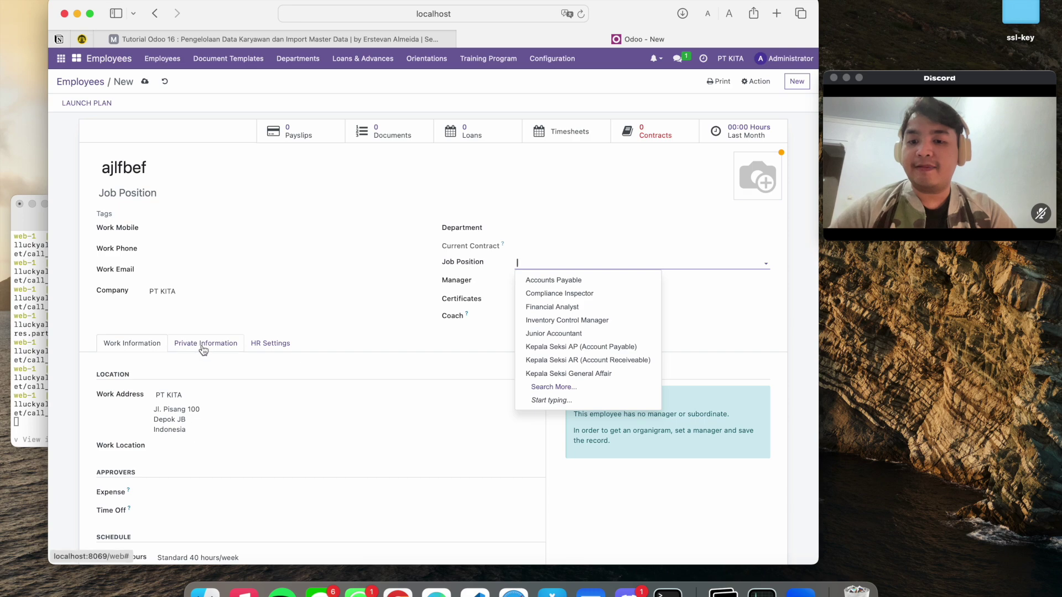
scroll(203, 350, down, 5)
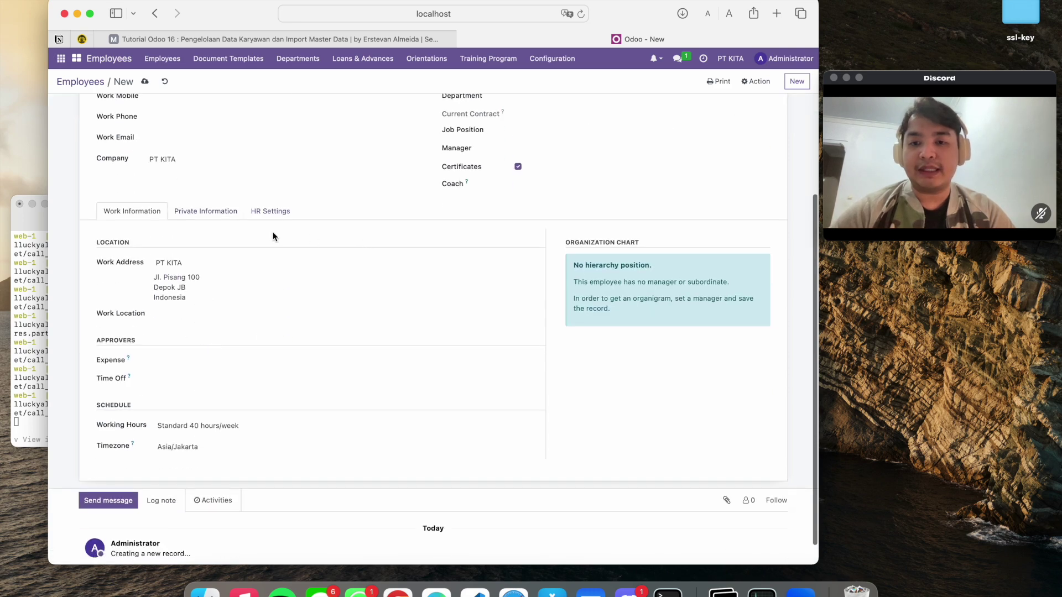
click(202, 215)
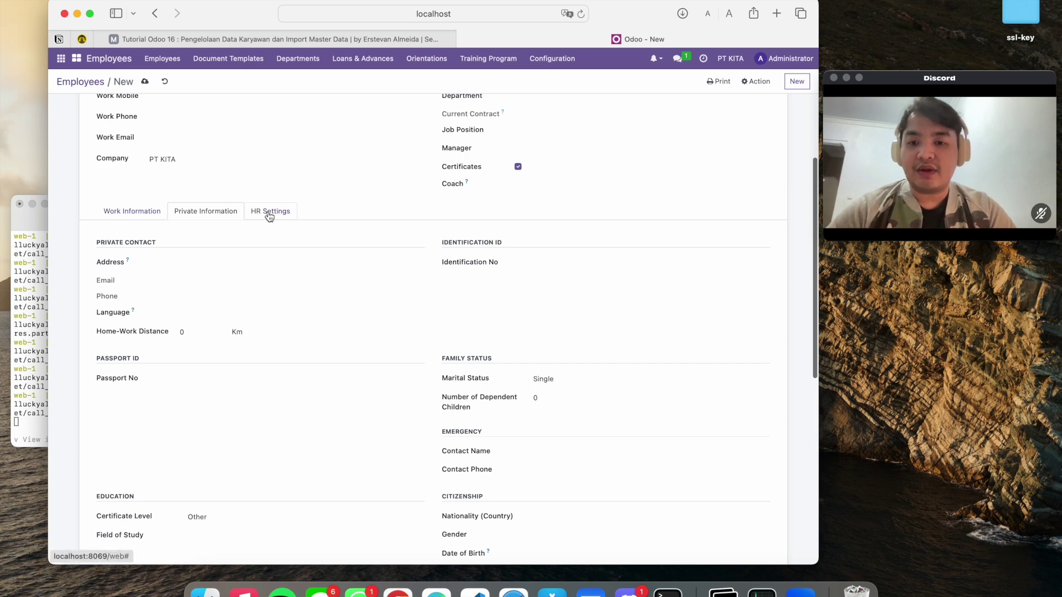
scroll(333, 370, down, 5)
scroll(315, 328, up, 2)
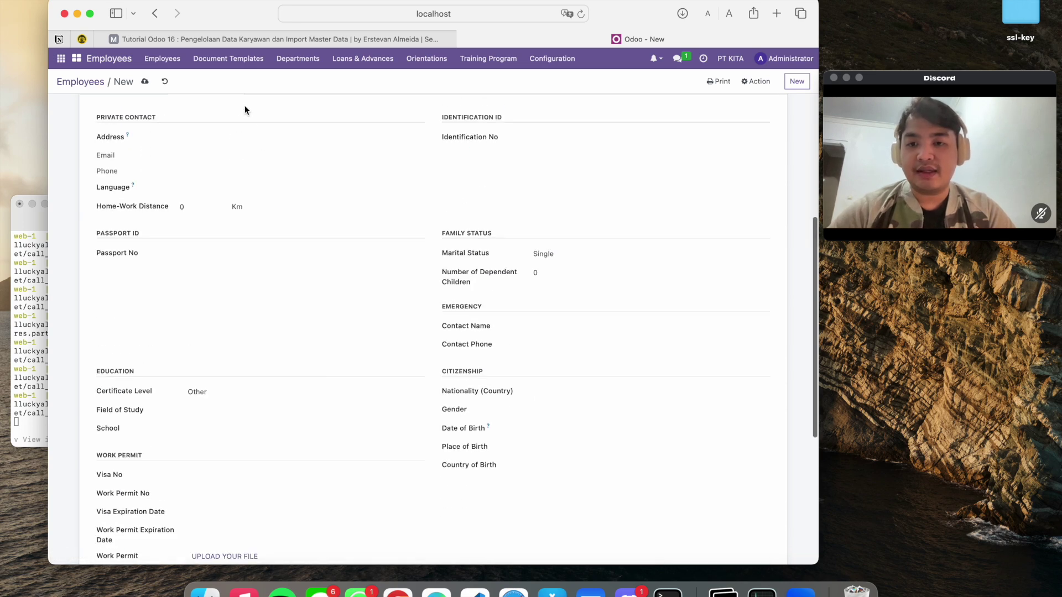
scroll(245, 110, up, 2)
click(268, 186)
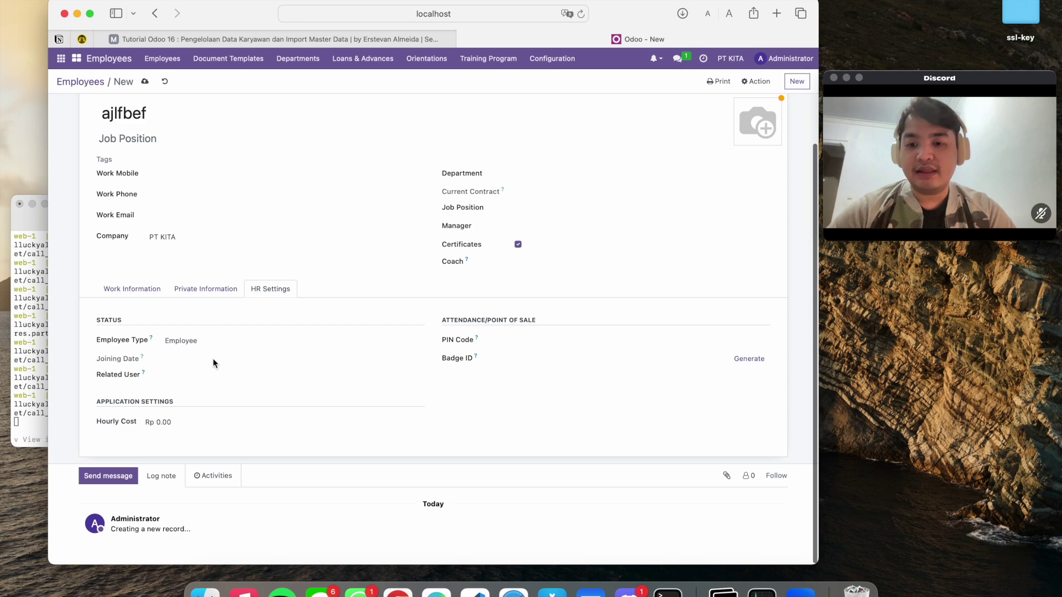
click(113, 289)
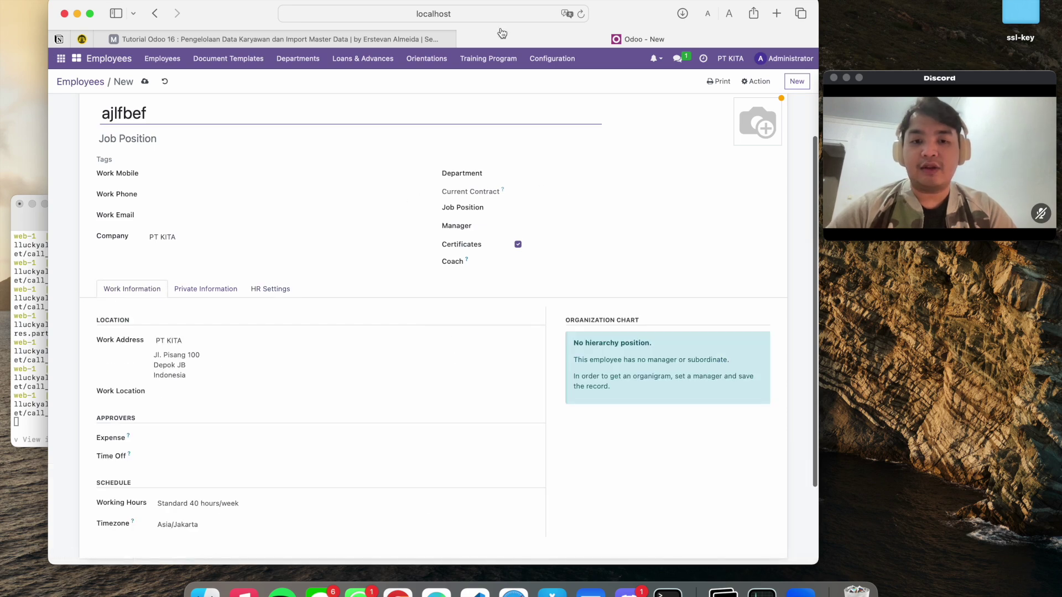
Clear the employee's name in the new record and try to return to the Employees list, dismissing the notification
click(151, 108)
key(super+a)
key(BackSpace)
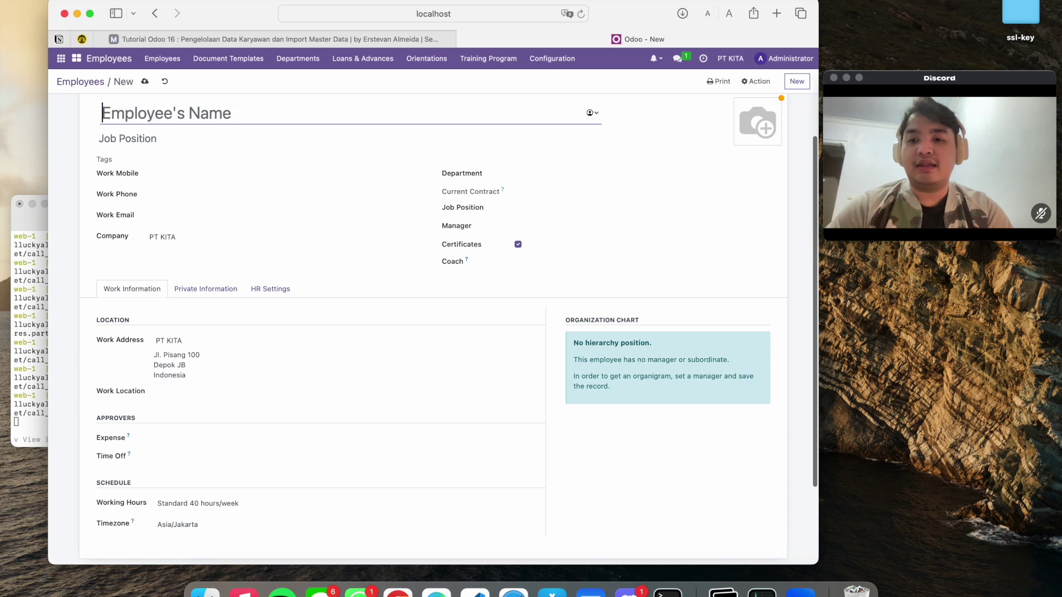
click(72, 83)
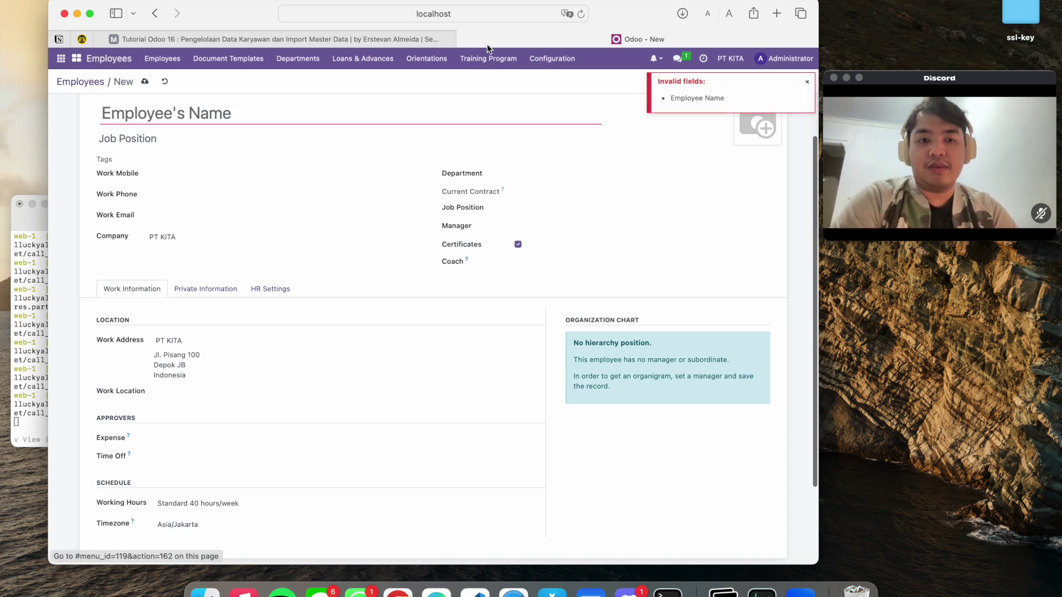
click(807, 83)
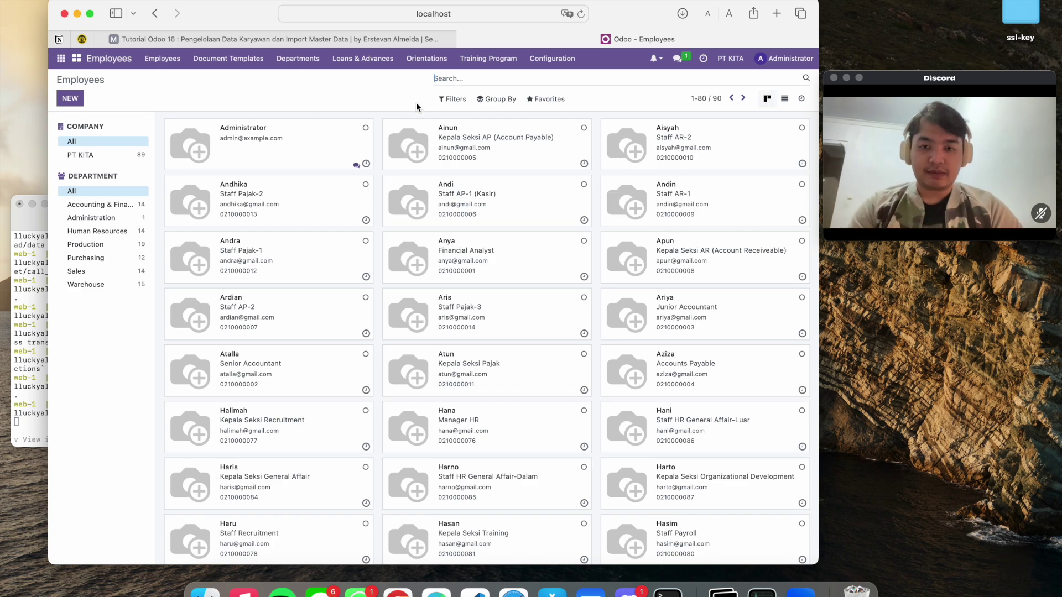
Examine the employee cards on the first page of the Employees list, from beginning to end
scroll(385, 237, down, 20)
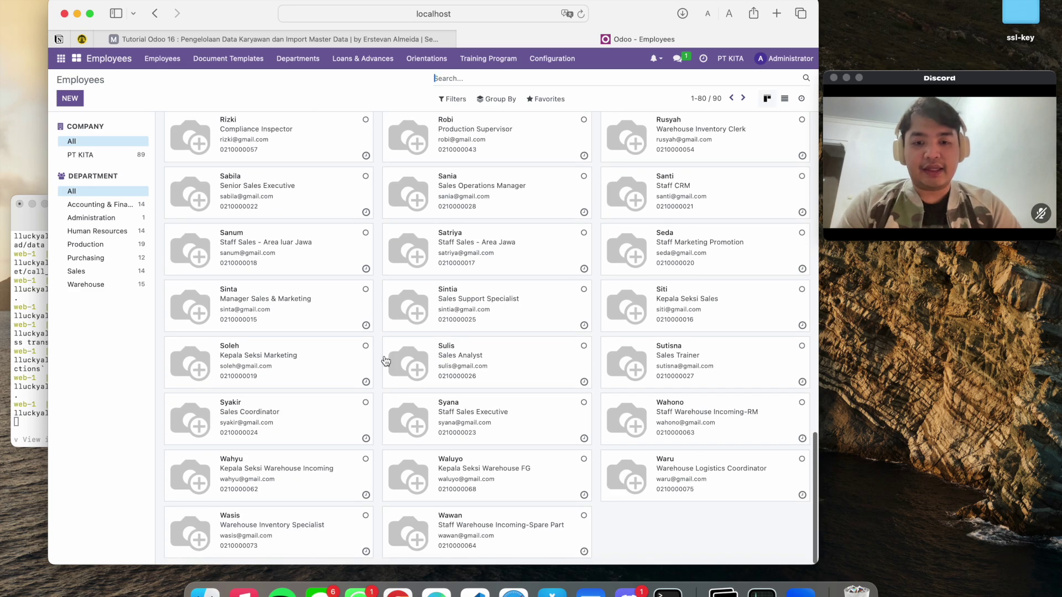
scroll(221, 200, up, 3)
scroll(221, 200, up, 1)
scroll(221, 202, down, 3)
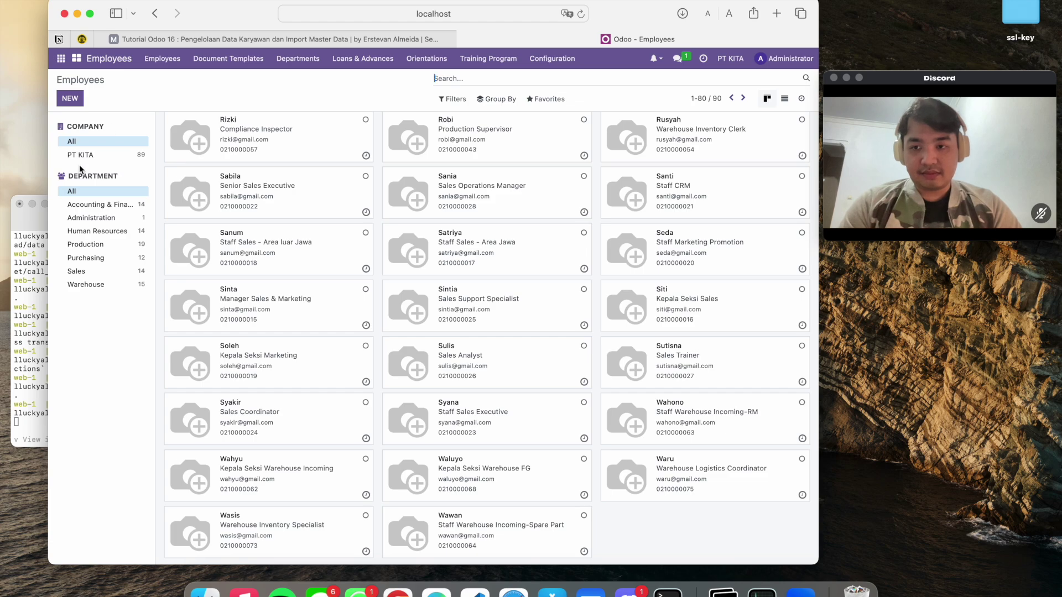
scroll(273, 160, up, 15)
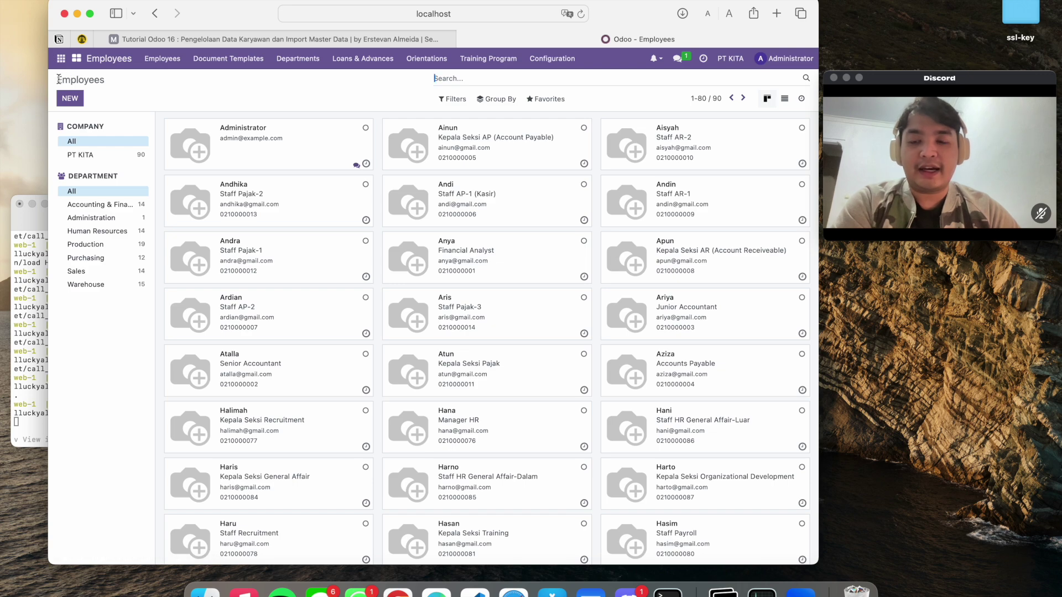
drag(58, 80, 129, 85)
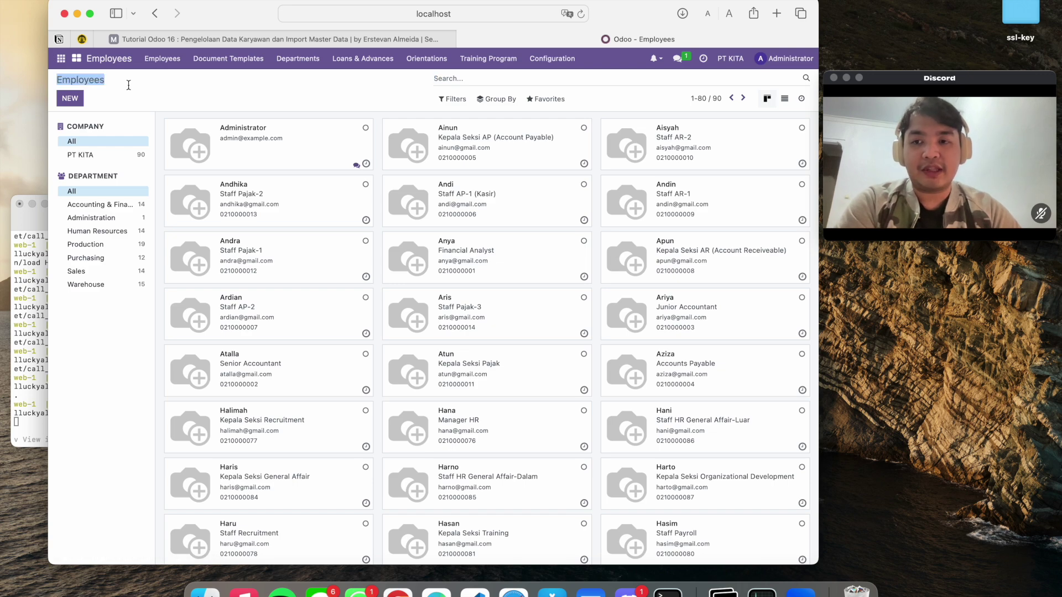
click(274, 94)
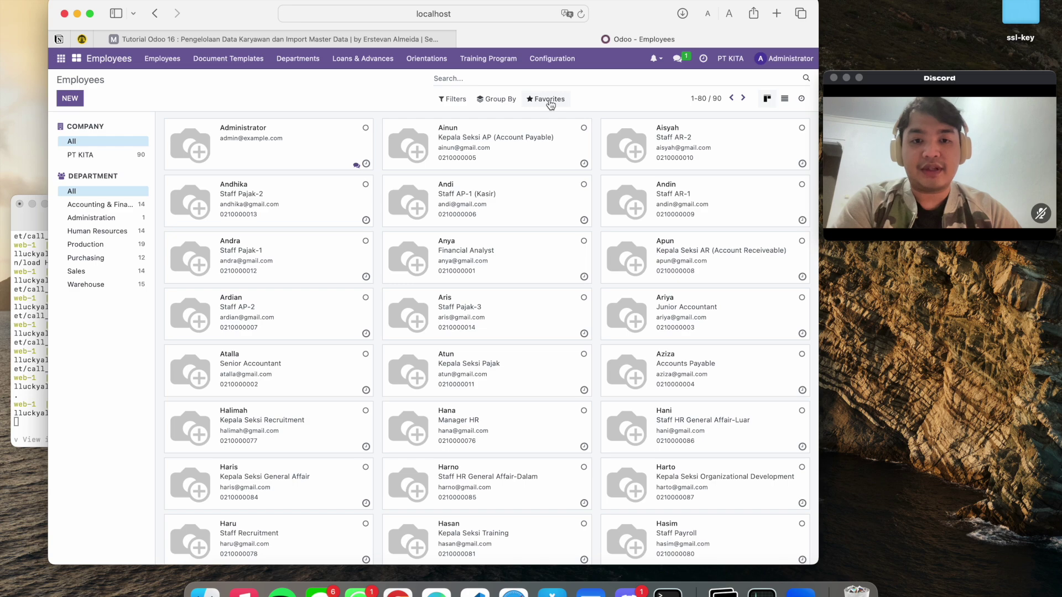
Open the record import page for employees and read its file format recommendation
click(551, 101)
click(556, 139)
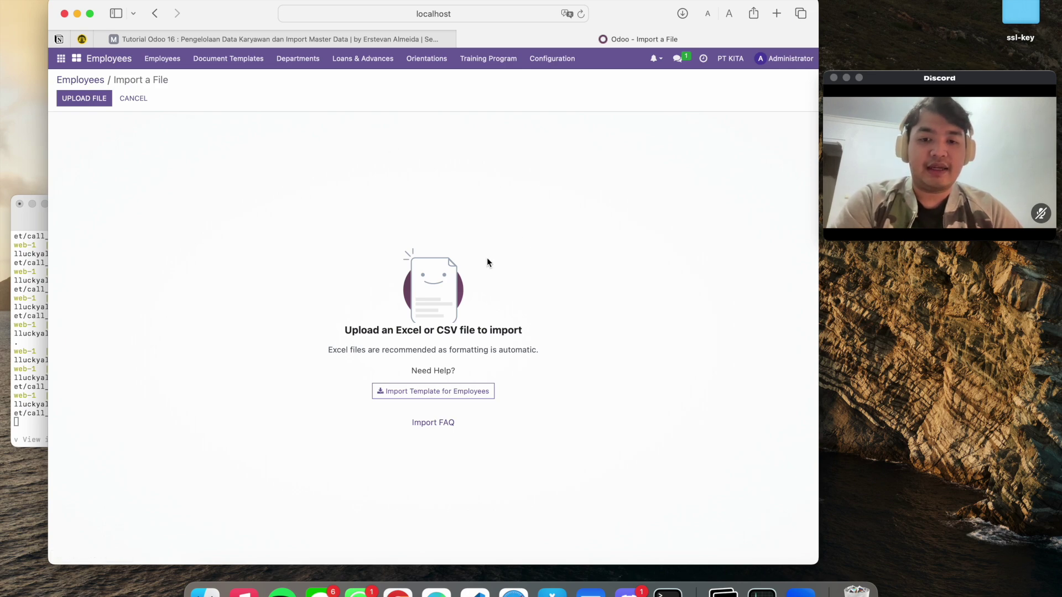
drag(324, 351, 542, 347)
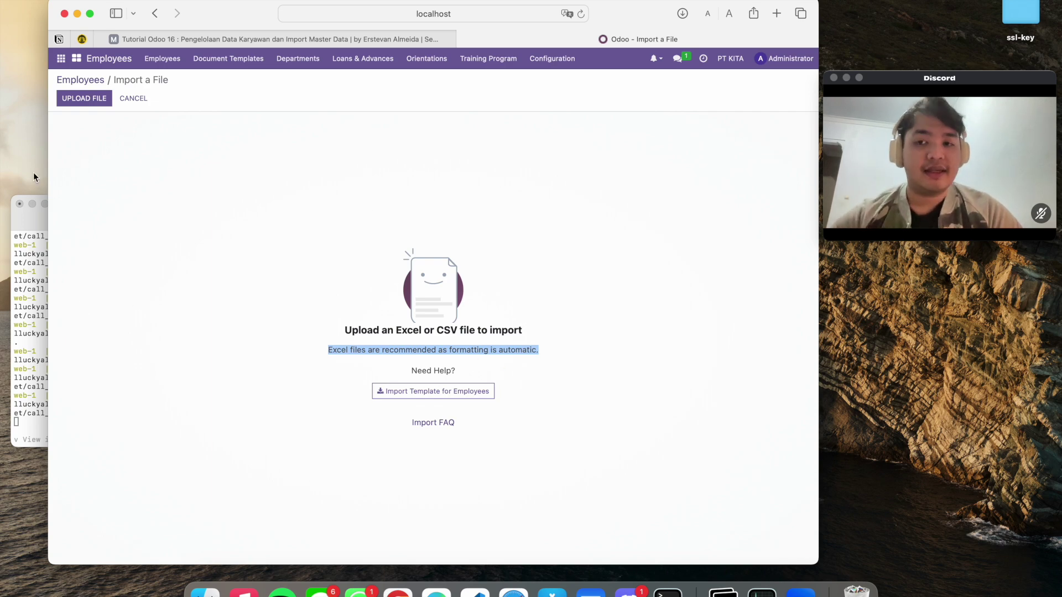
Upload the file "04. Employee.xlsx" from the Downloads folder for import
click(83, 100)
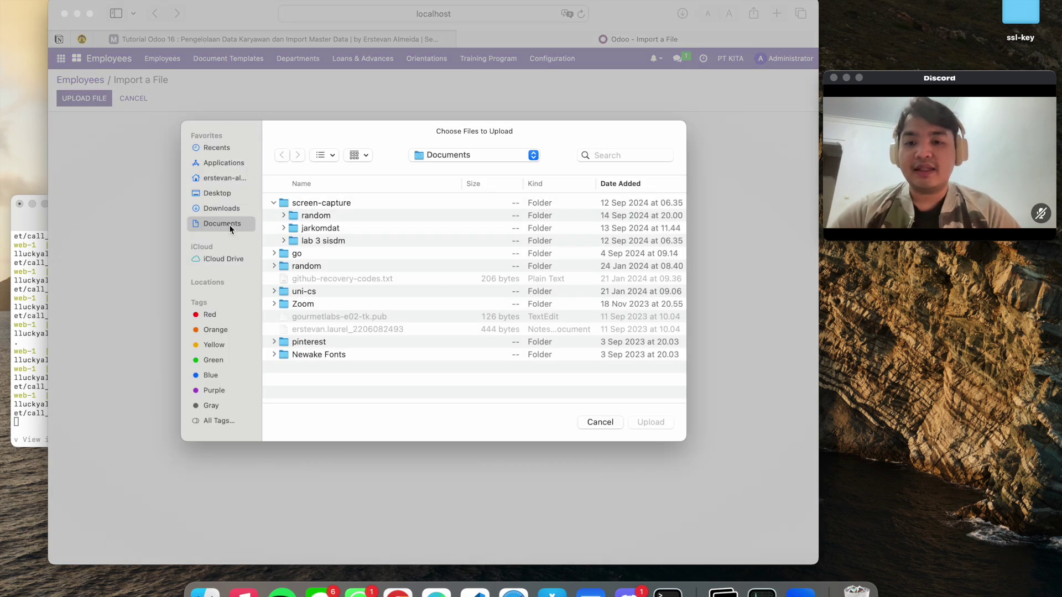
click(220, 209)
scroll(330, 218, down, 1)
scroll(330, 218, up, 1)
click(327, 205)
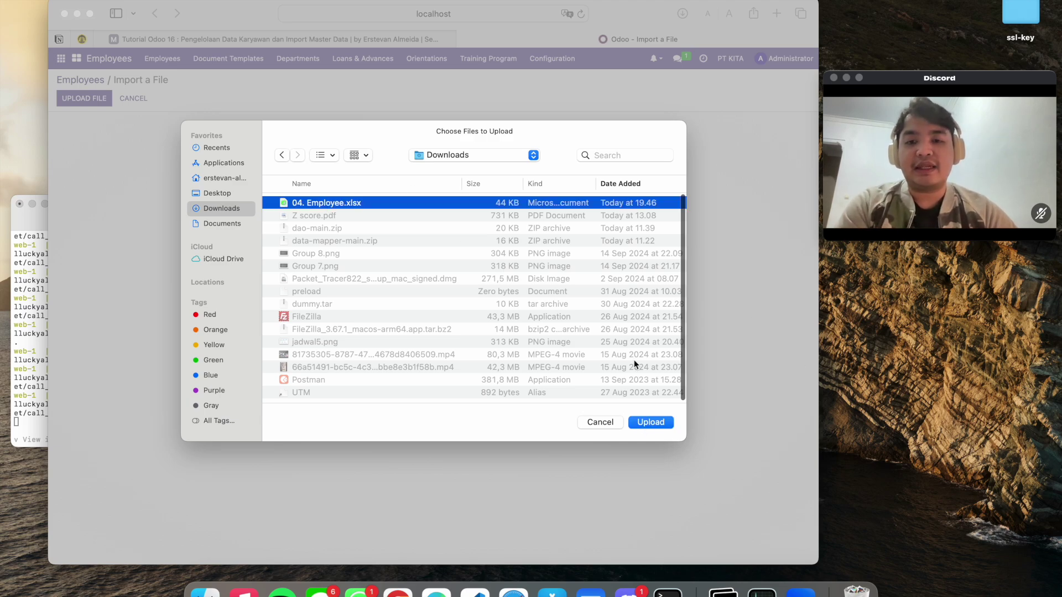
click(651, 424)
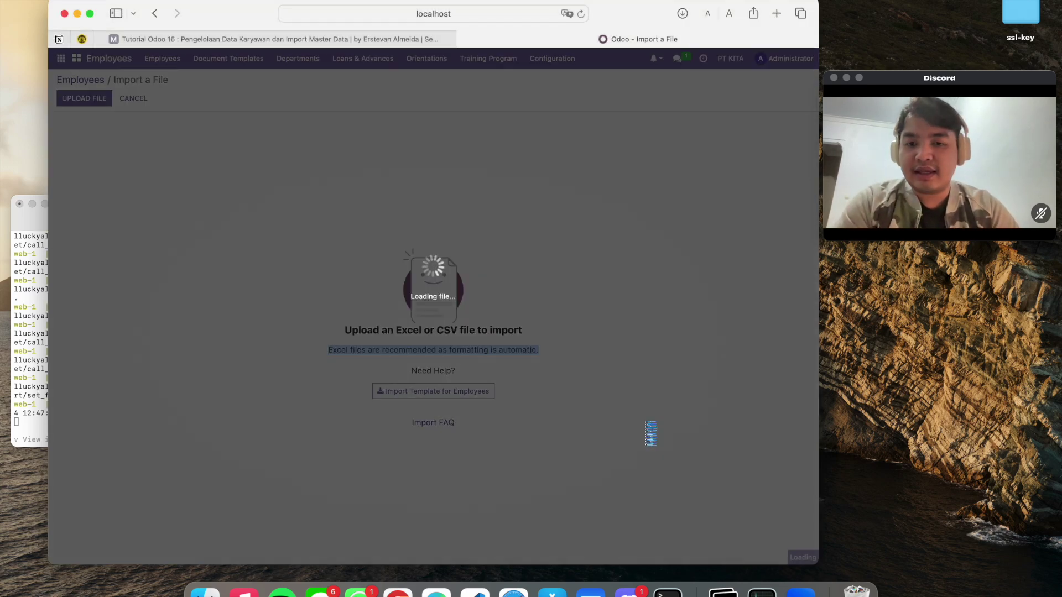
Test the import of the employee file with its mapped columns and leave the import page without importing any records
scroll(418, 156, down, 2)
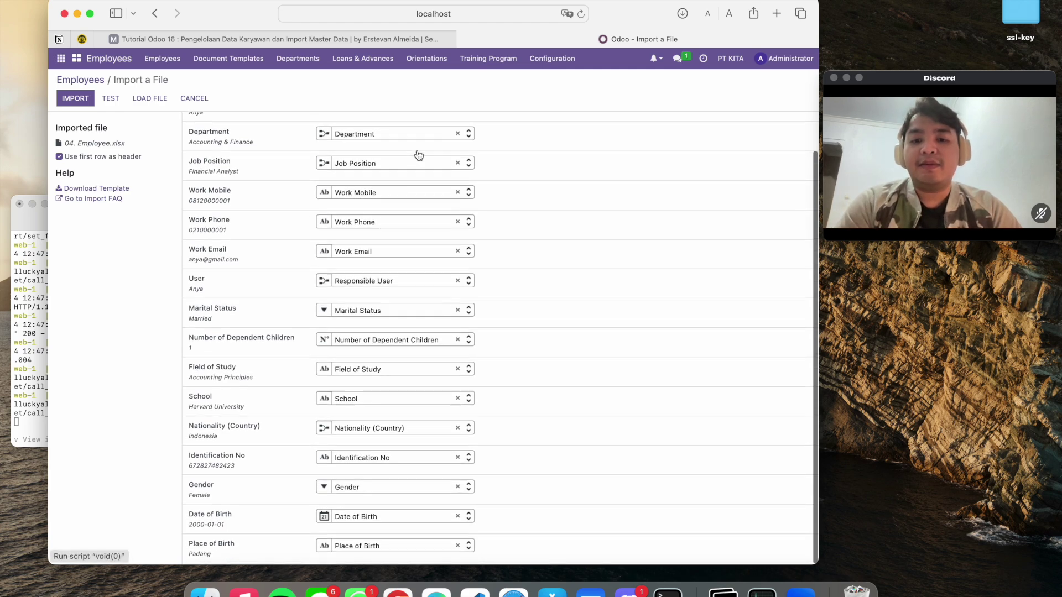
scroll(419, 156, up, 2)
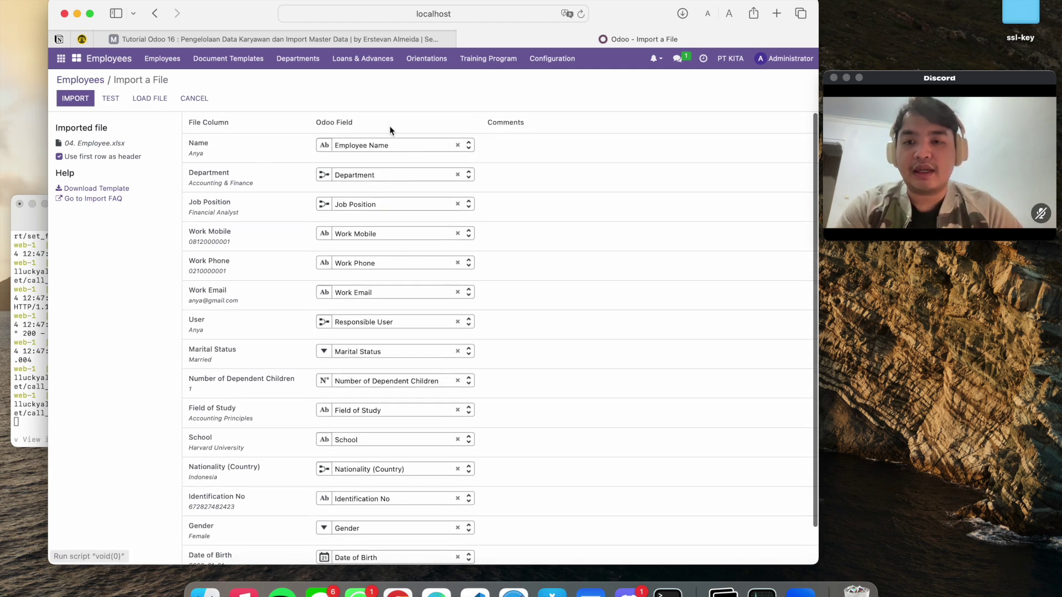
scroll(381, 157, down, 2)
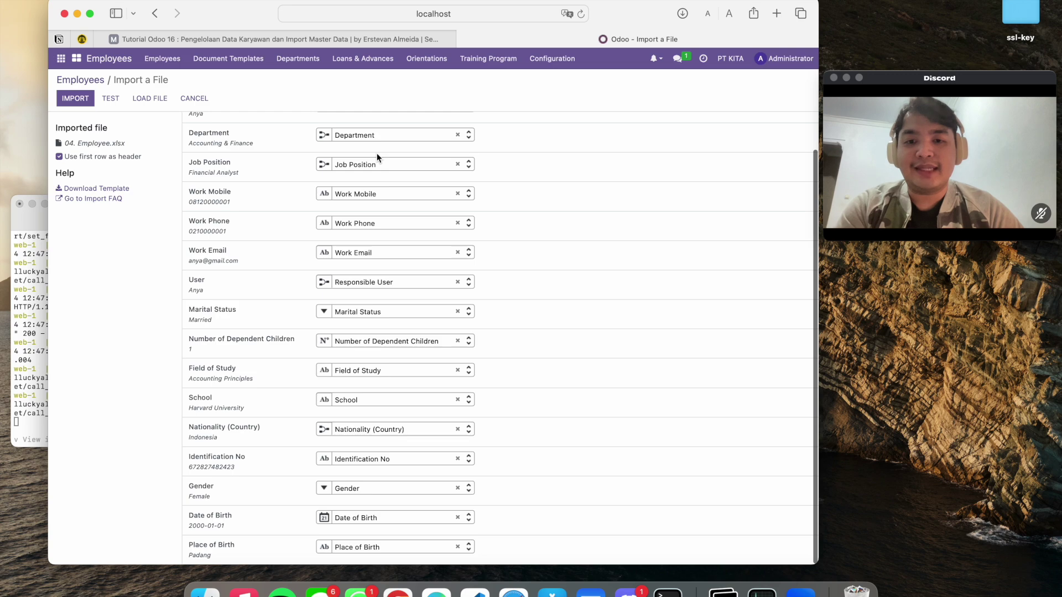
scroll(238, 168, up, 2)
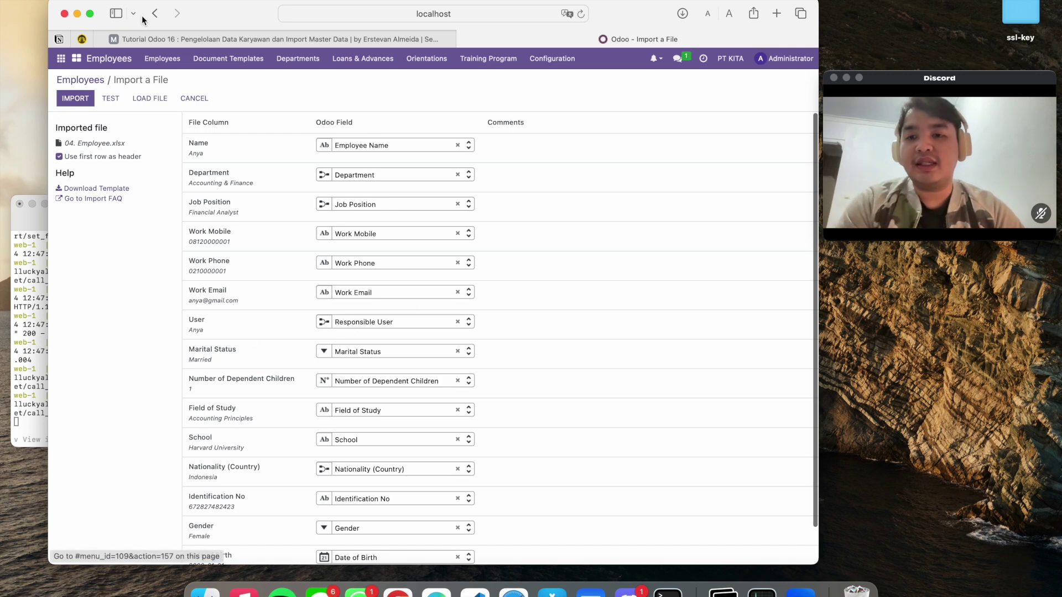
click(117, 103)
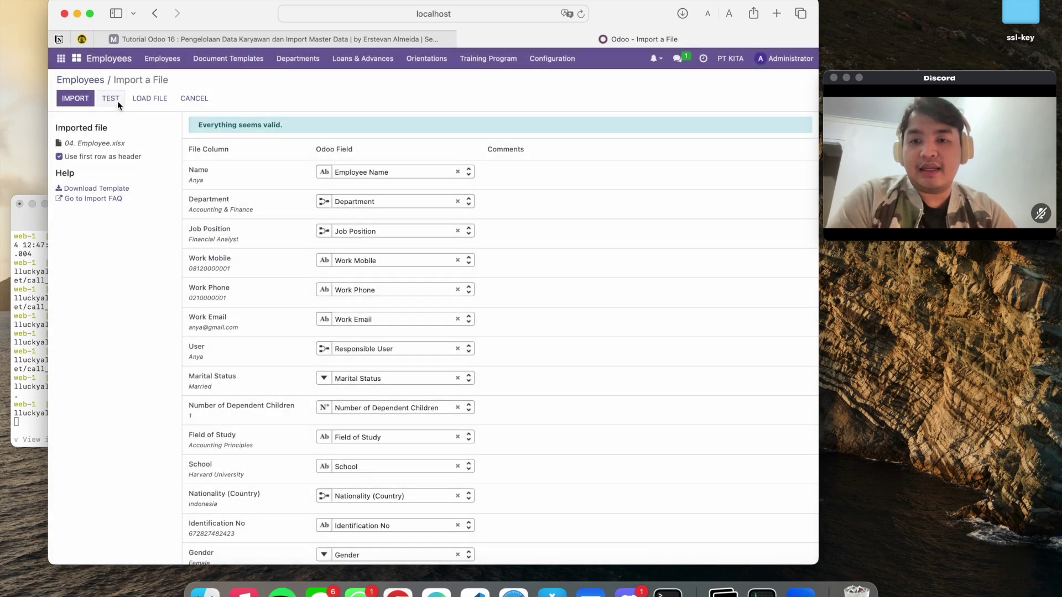
triple_click(262, 130)
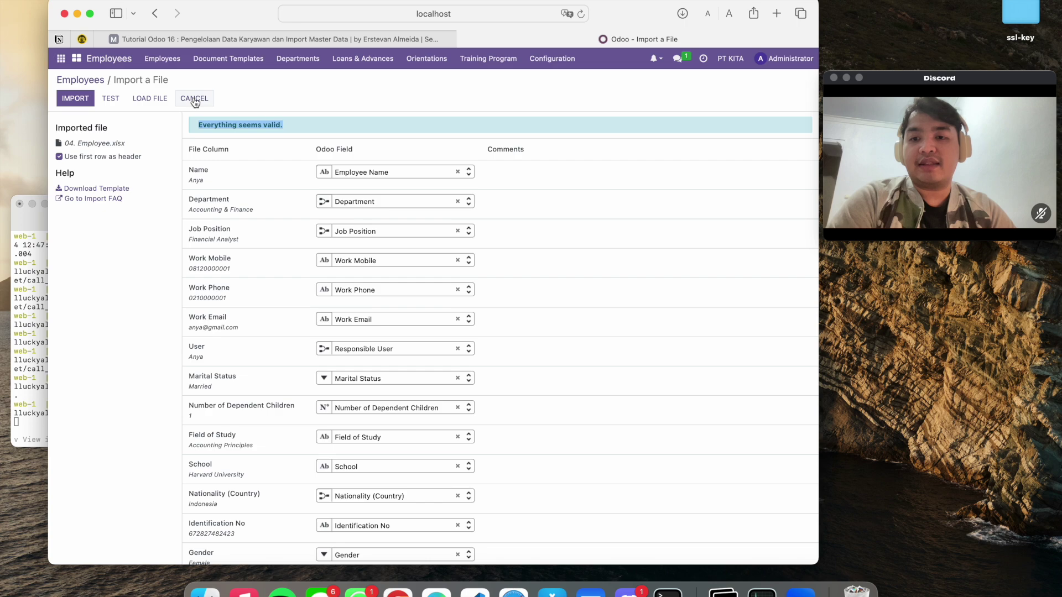
click(195, 98)
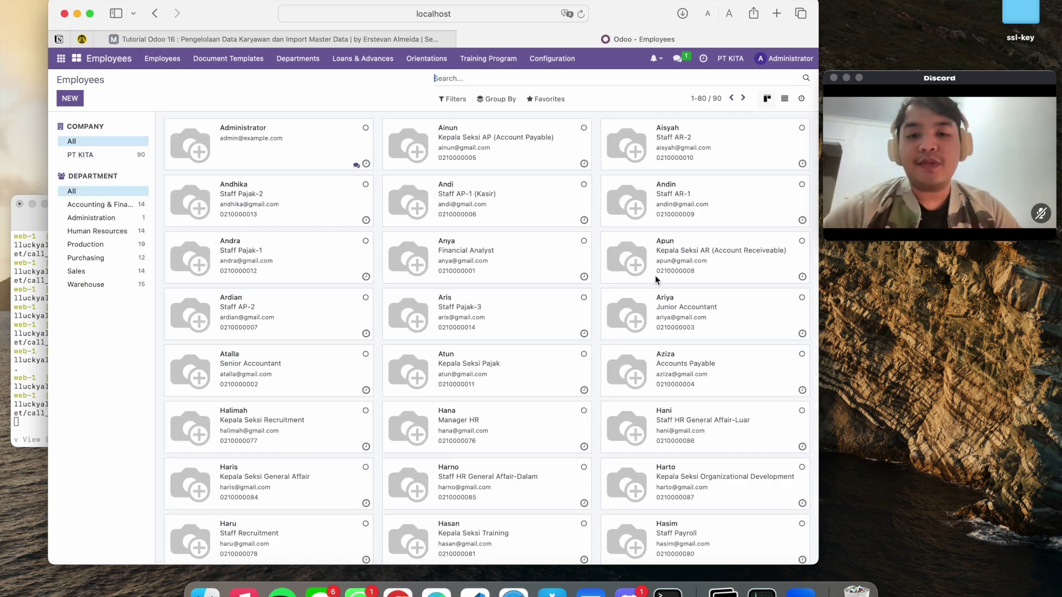
Look through the employee records in the Employees list after leaving the import
scroll(481, 182, down, 3)
scroll(481, 182, up, 3)
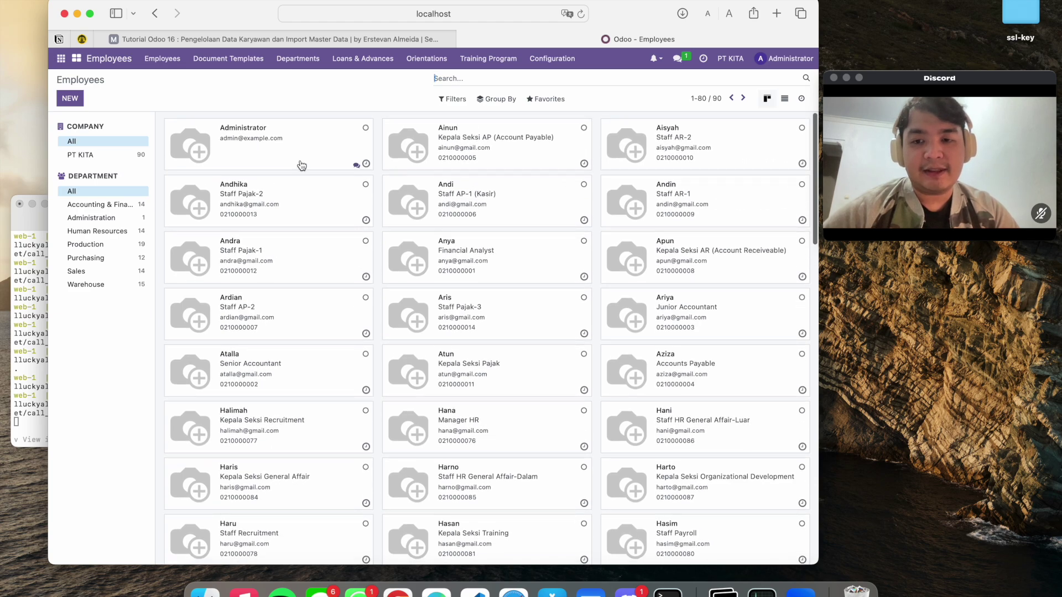
scroll(357, 287, down, 3)
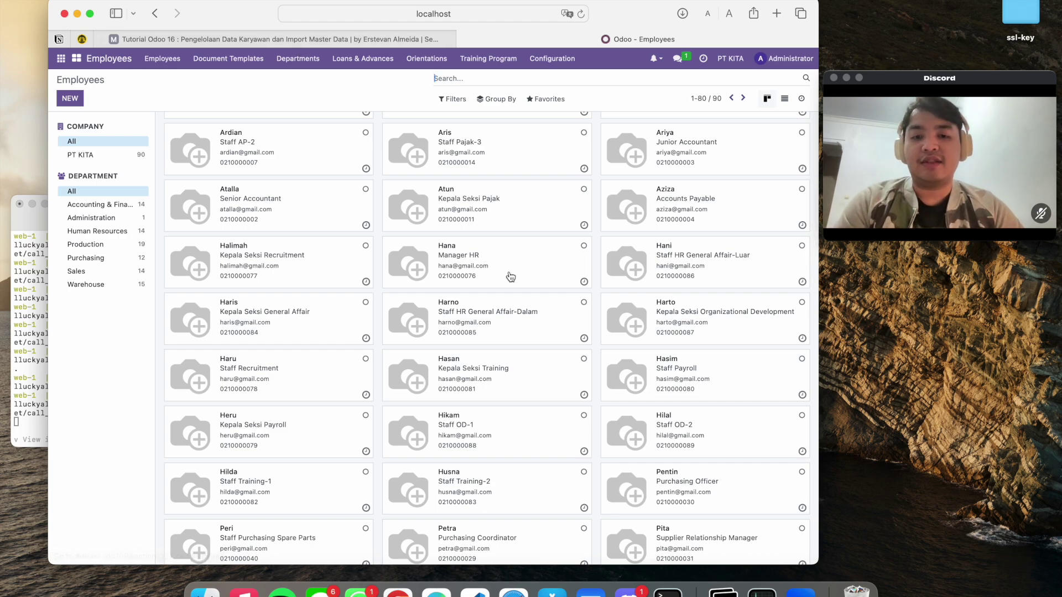
scroll(510, 277, down, 10)
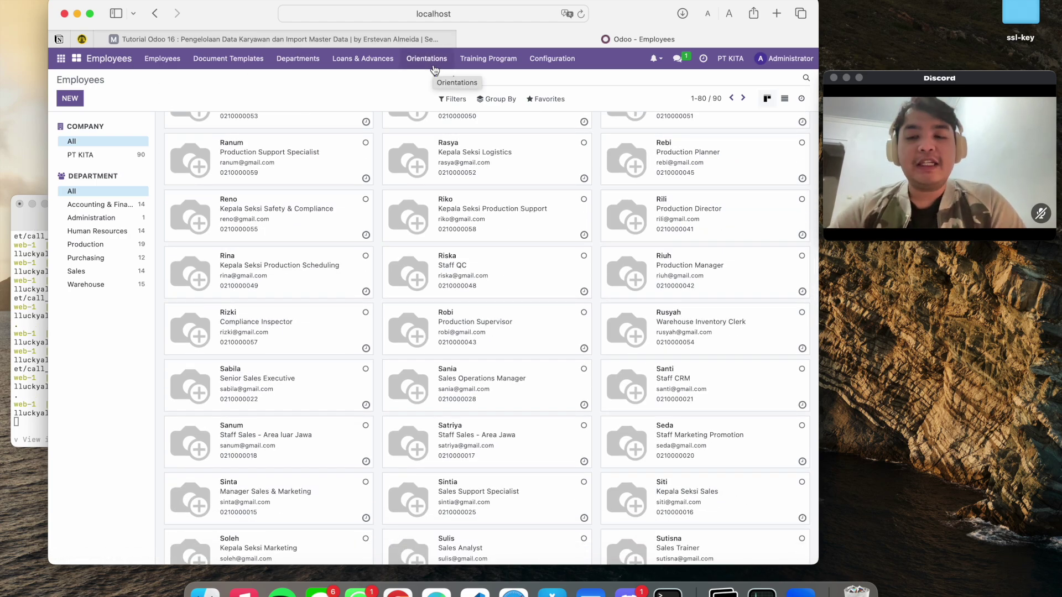